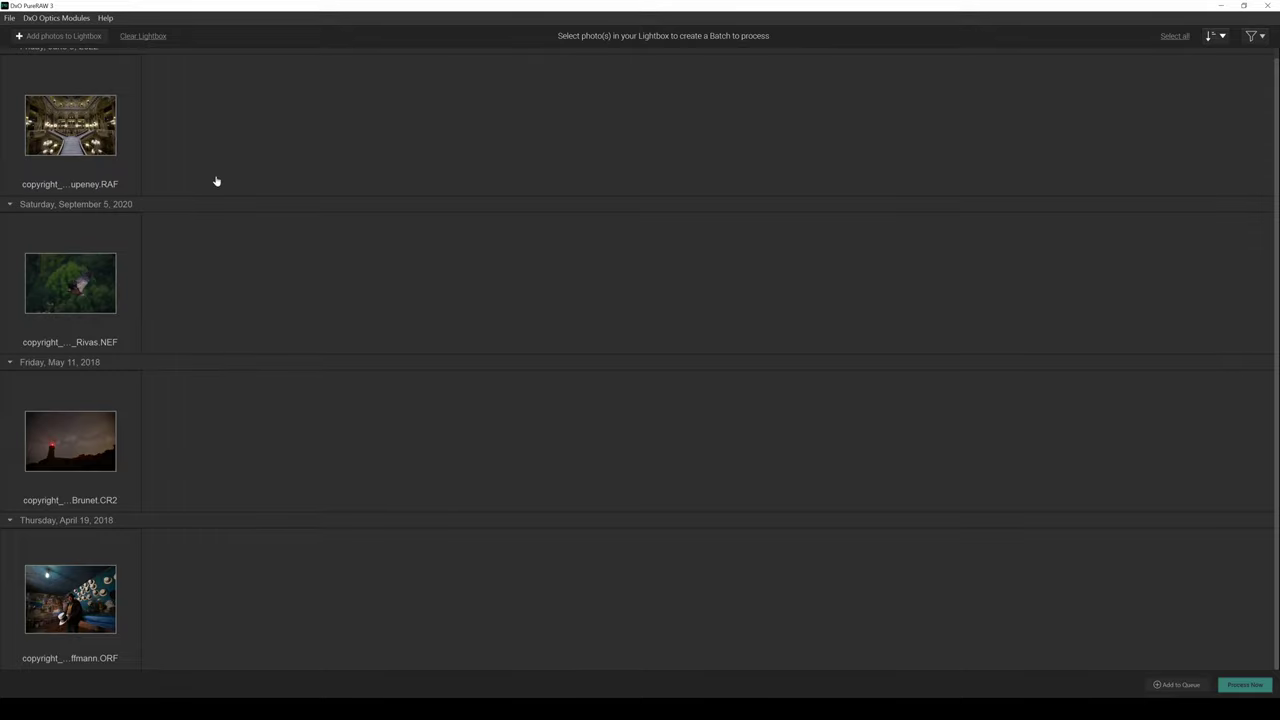
- Select all four photos and keep DeepPRIME XD processing with lens softness at Standard
{"action": "left_click", "coordinate": [84, 131]}
{"action": "key", "text": "ctrl+a"}
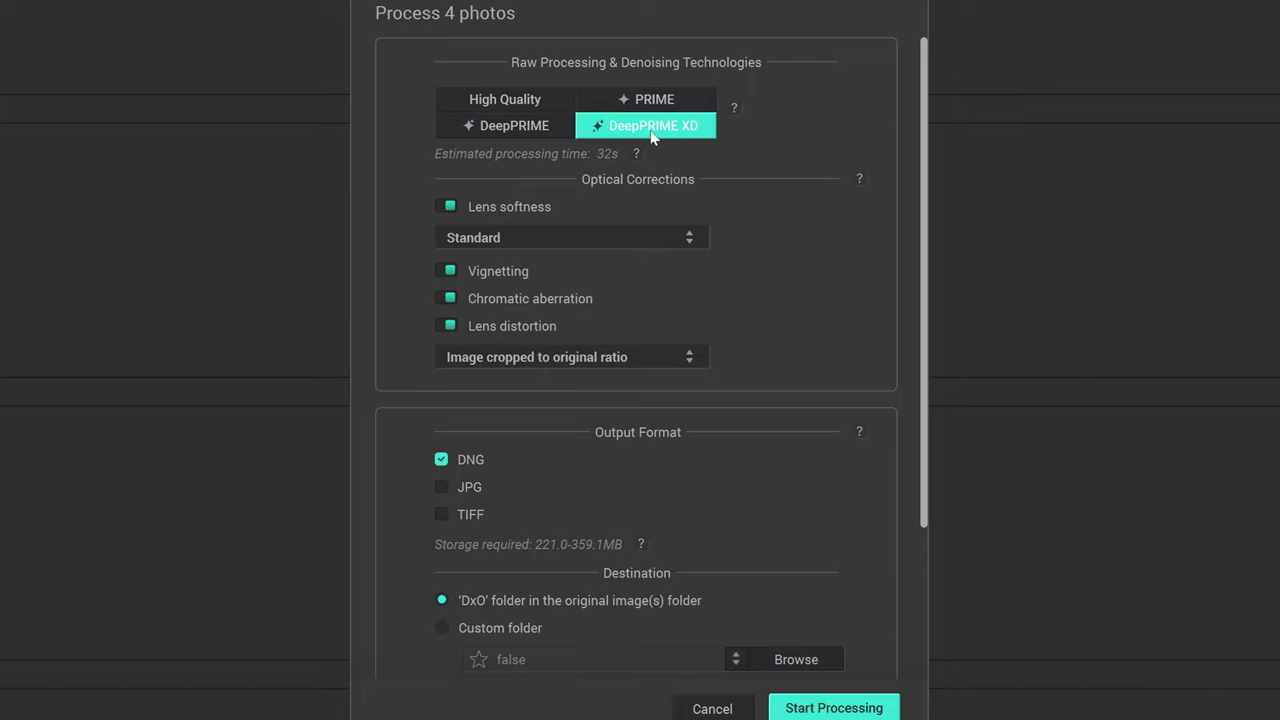
{"action": "left_click", "coordinate": [545, 235]}
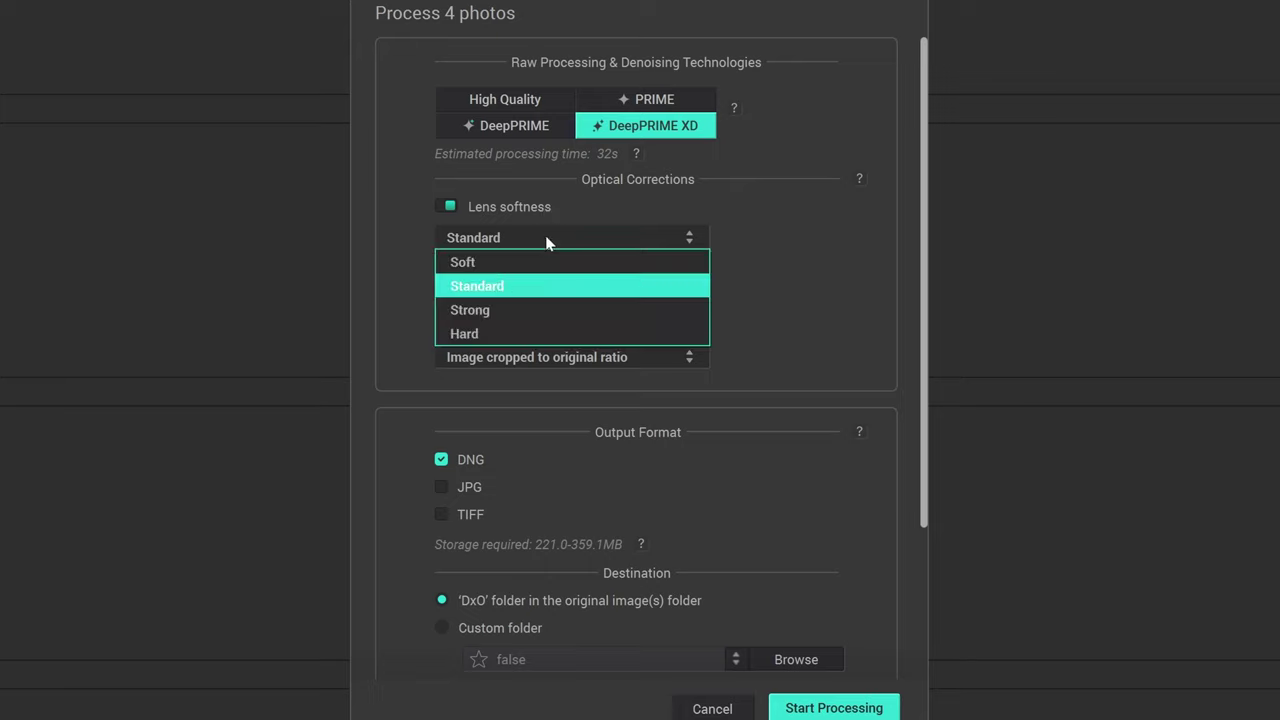
{"action": "left_click", "coordinate": [502, 288]}
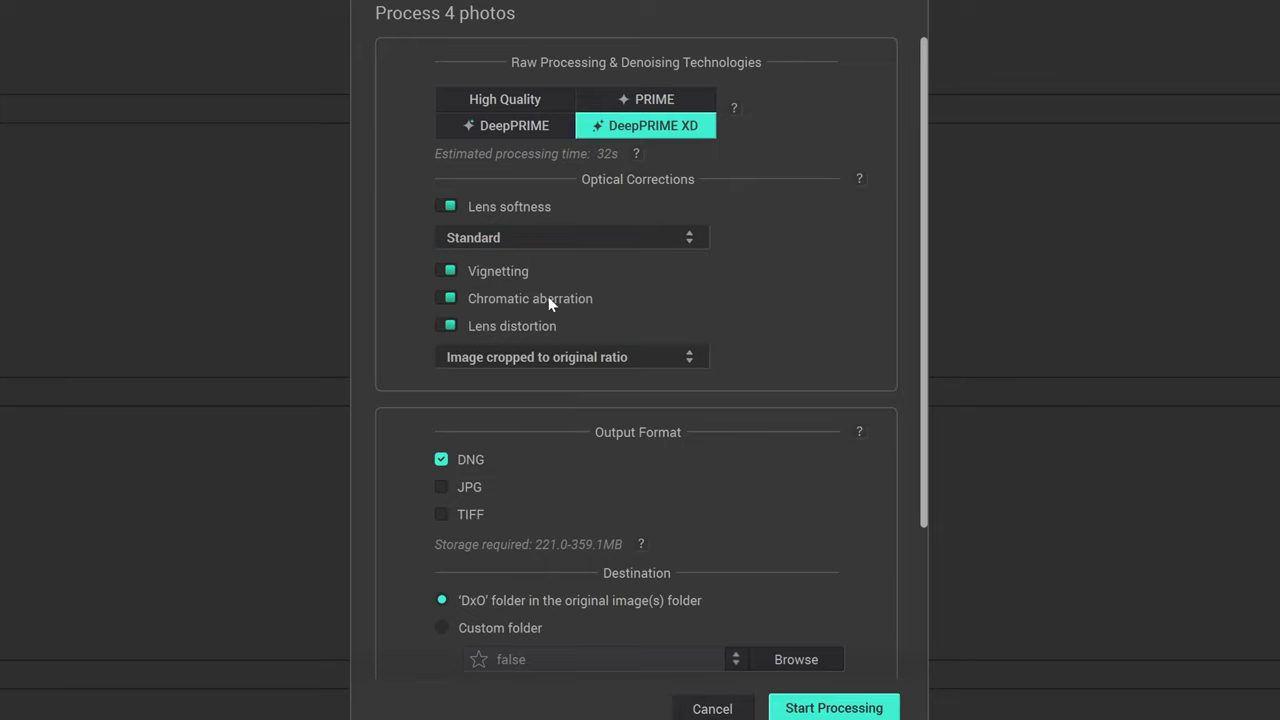
{"action": "left_click", "coordinate": [539, 360]}
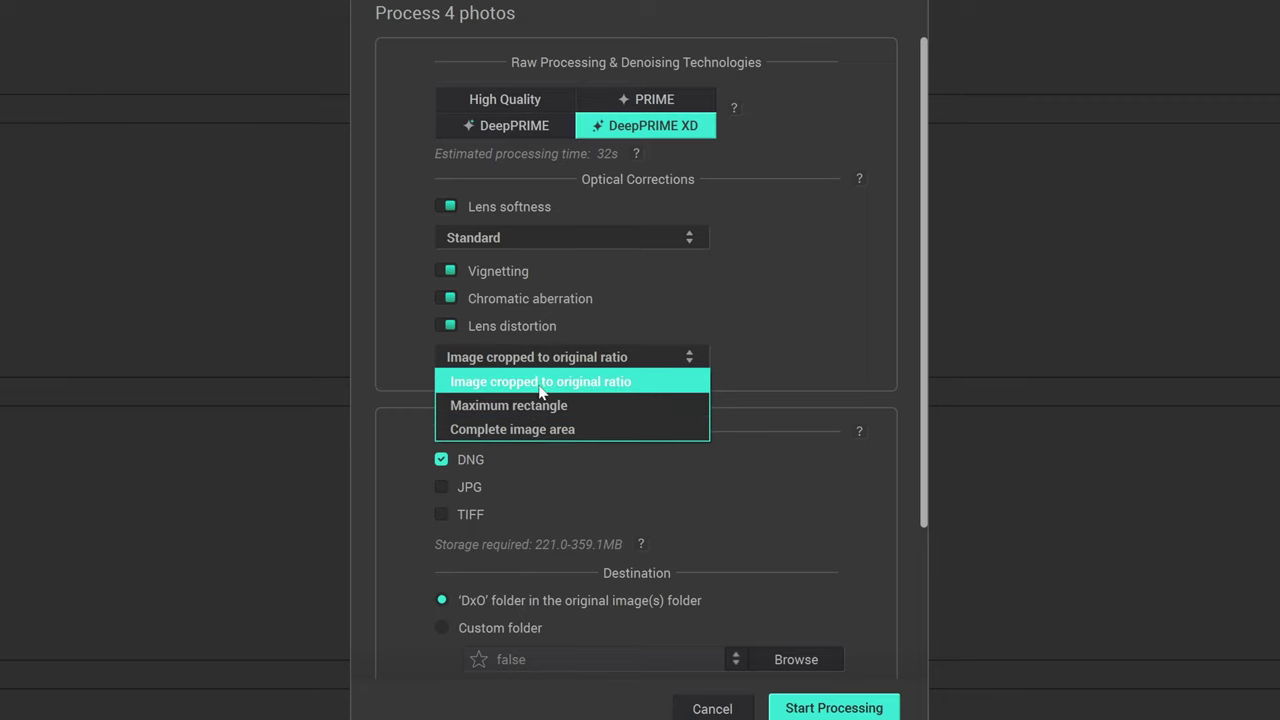
{"action": "left_click", "coordinate": [540, 390]}
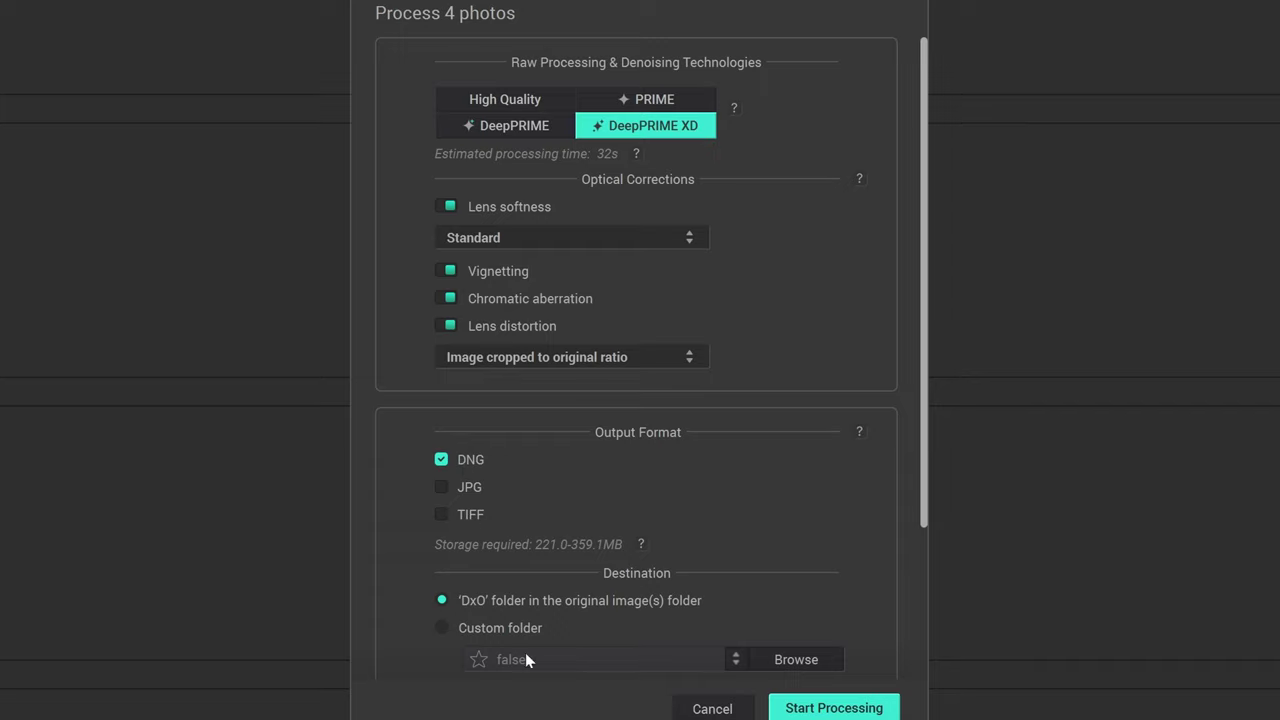
{"action": "scroll", "coordinate": [735, 428], "scroll_direction": "down", "scroll_amount": 3}
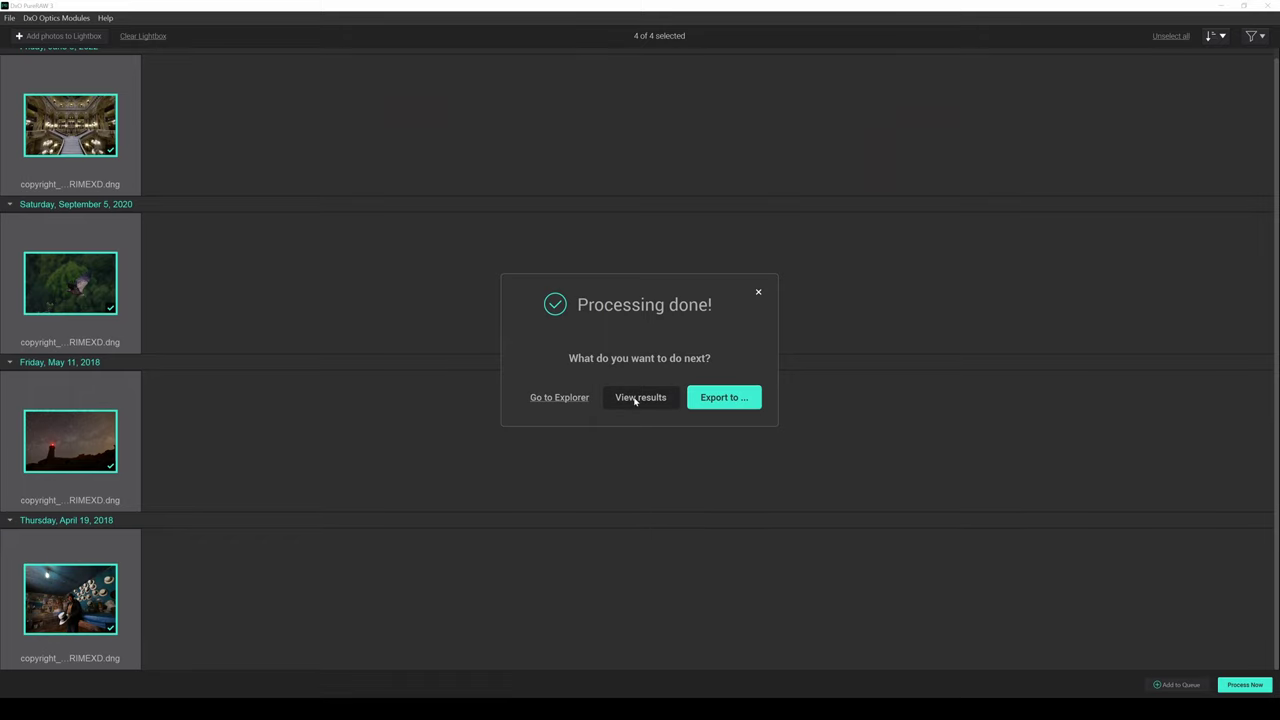
- View the processed opera staircase photo, then slide the split to show mostly the processed DNG
{"action": "left_click", "coordinate": [635, 398]}
{"action": "left_click_drag", "start_coordinate": [650, 356], "coordinate": [1243, 323]}
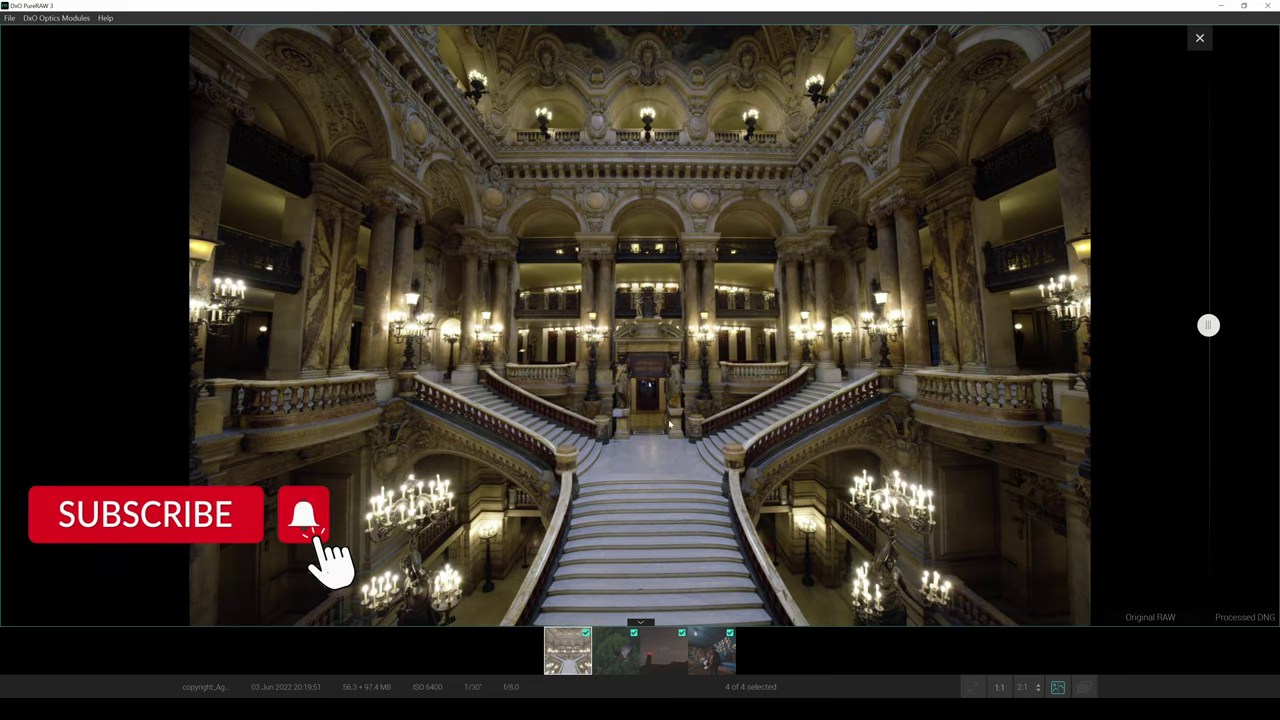
{"action": "scroll", "coordinate": [640, 405], "scroll_direction": "up", "scroll_amount": 3}
{"action": "scroll", "coordinate": [677, 425], "scroll_direction": "down", "scroll_amount": 3}
{"action": "scroll", "coordinate": [677, 425], "scroll_direction": "up", "scroll_amount": 2}
{"action": "scroll", "coordinate": [700, 418], "scroll_direction": "down", "scroll_amount": 2}
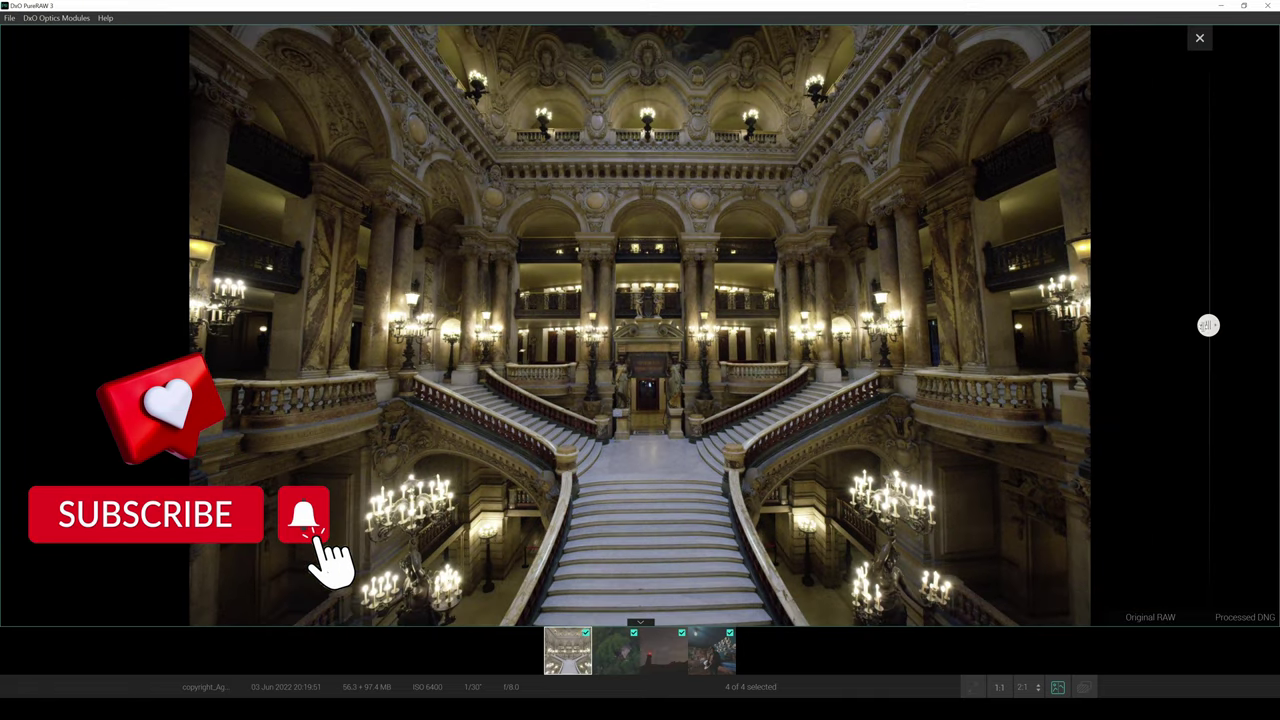
{"action": "left_click_drag", "start_coordinate": [1208, 325], "coordinate": [1080, 345]}
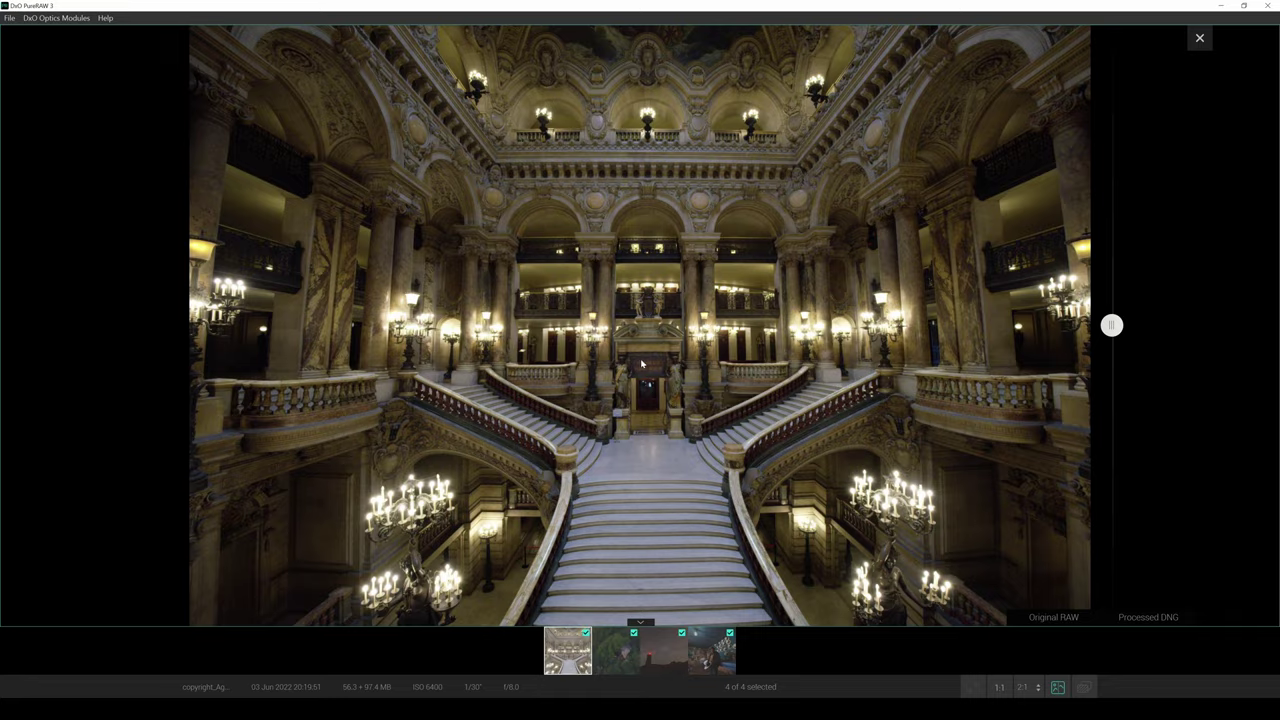
- Zoom to about 140% on the opera photo's central doorway and balcony statues
{"action": "scroll", "coordinate": [642, 364], "scroll_direction": "up", "scroll_amount": 3}
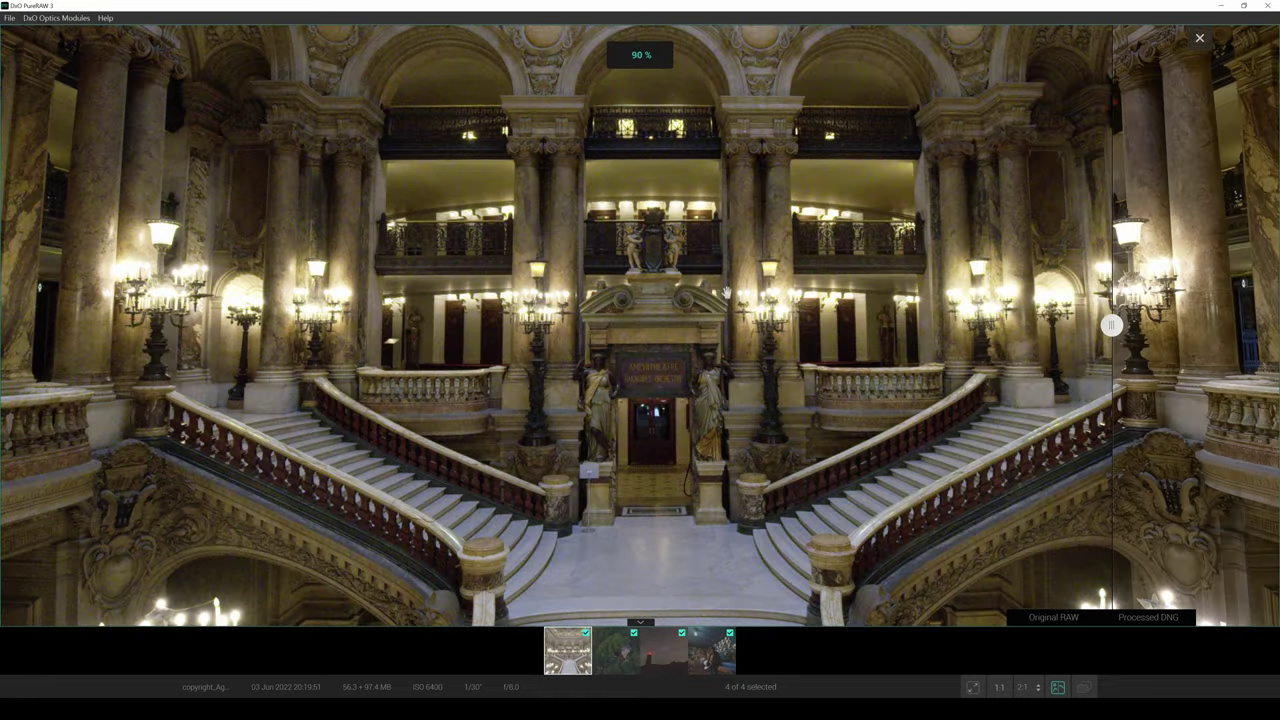
{"action": "scroll", "coordinate": [651, 268], "scroll_direction": "up", "scroll_amount": 1}
{"action": "scroll", "coordinate": [651, 268], "scroll_direction": "up", "scroll_amount": 3}
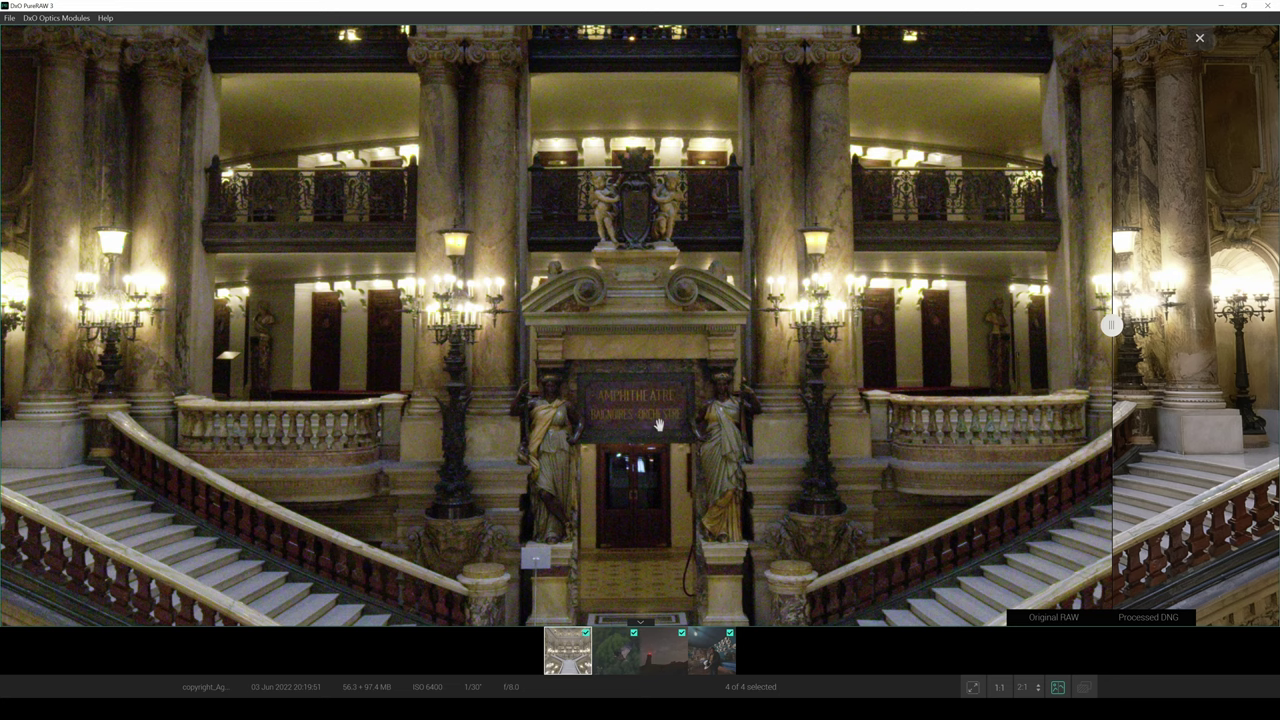
- Sweep the before/after divider across the right balcony and the central doorway
{"action": "left_click_drag", "start_coordinate": [1112, 325], "coordinate": [1020, 324]}
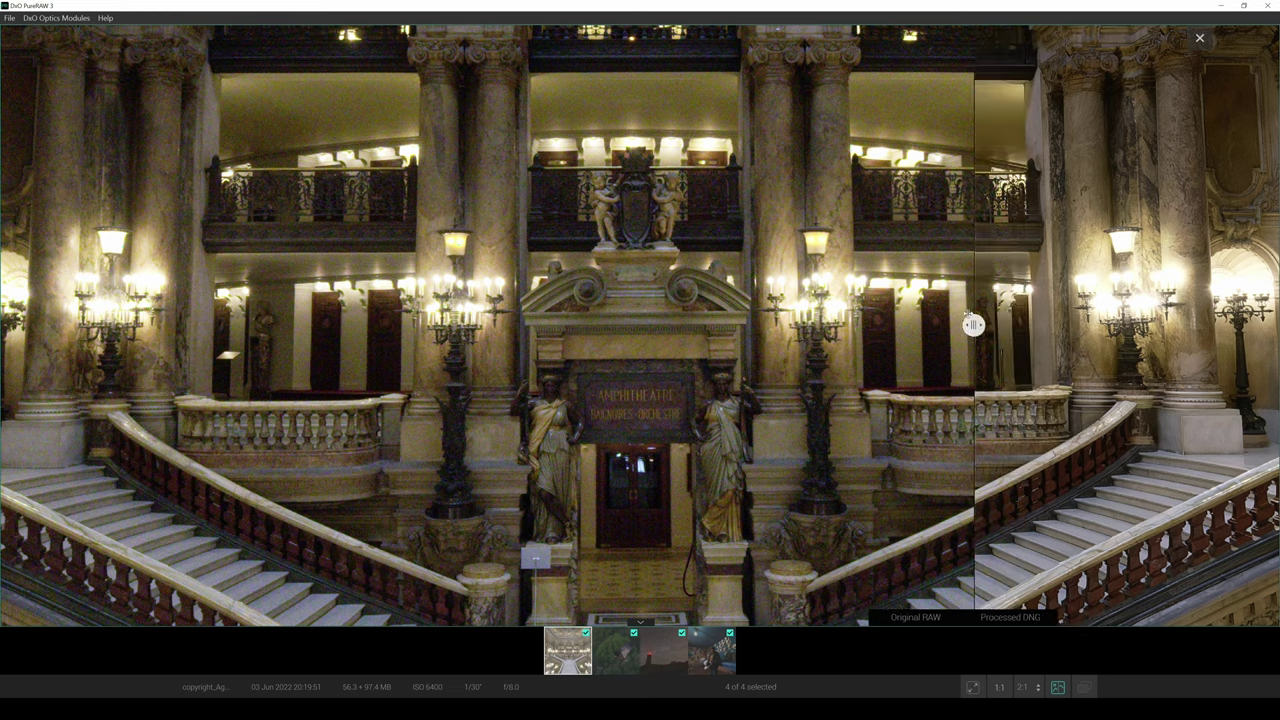
{"action": "left_click_drag", "start_coordinate": [967, 324], "coordinate": [807, 324]}
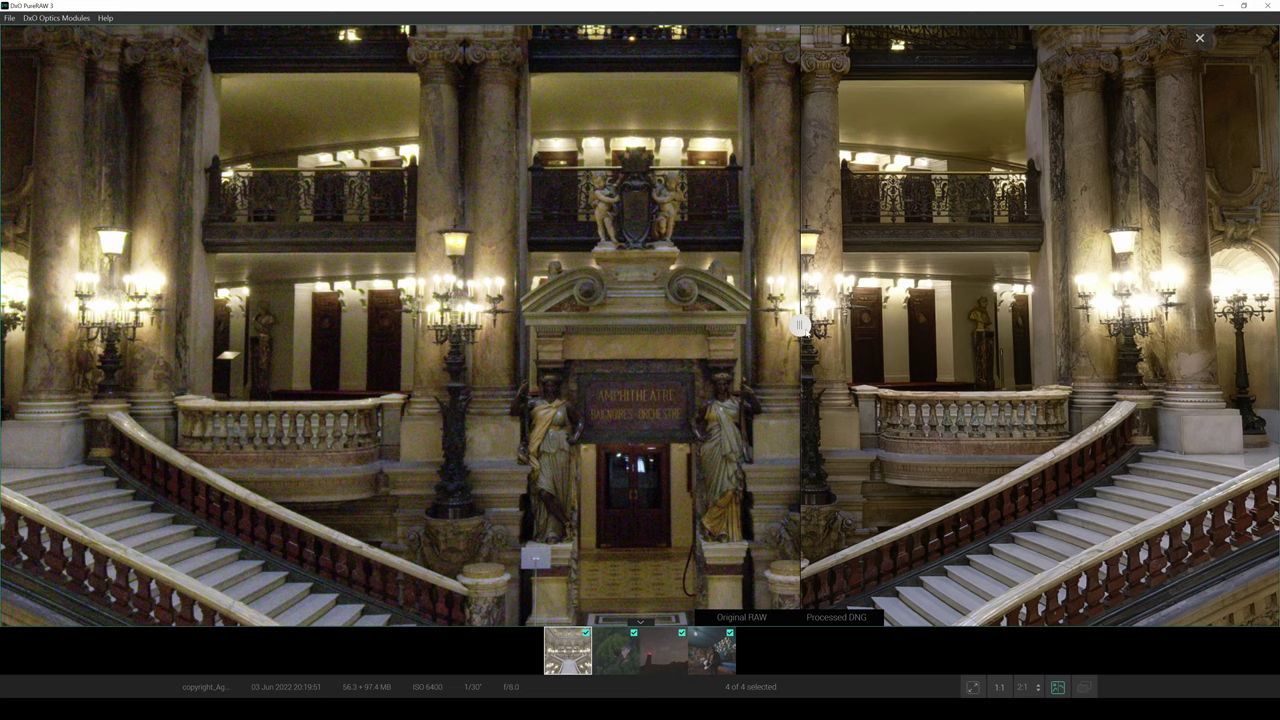
{"action": "left_click_drag", "start_coordinate": [800, 324], "coordinate": [682, 347]}
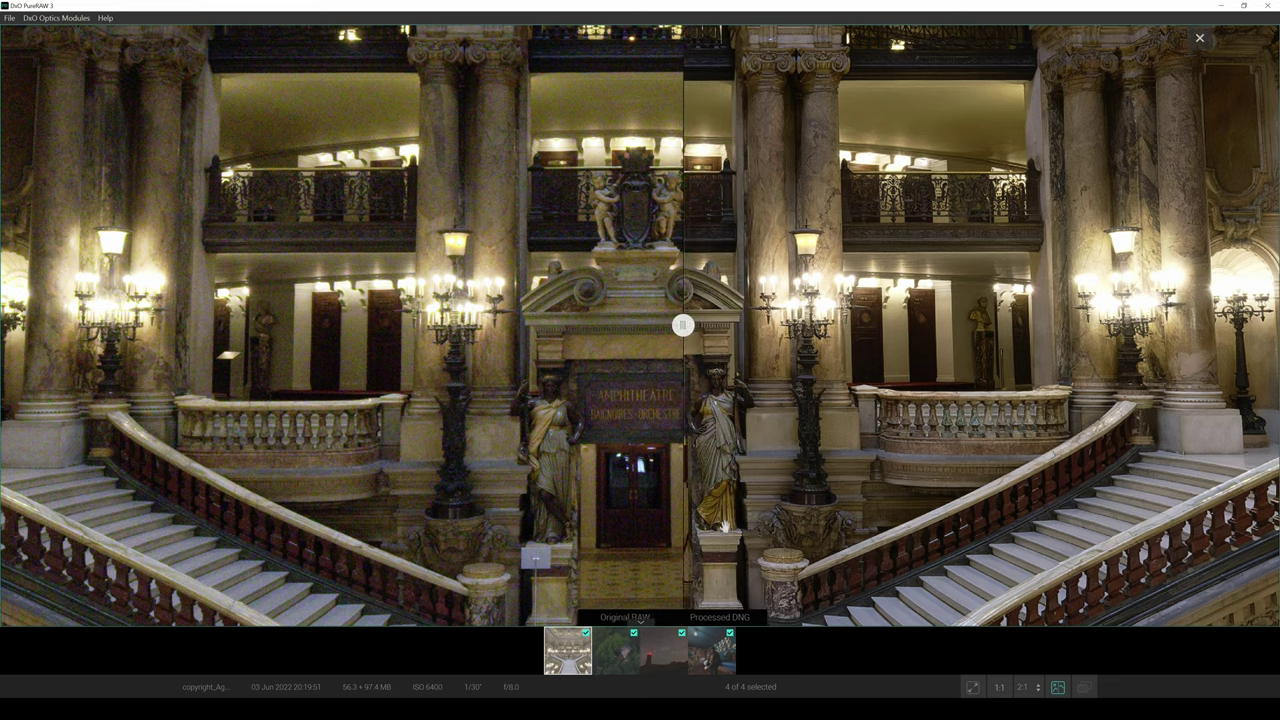
{"action": "left_click_drag", "start_coordinate": [682, 347], "coordinate": [371, 371]}
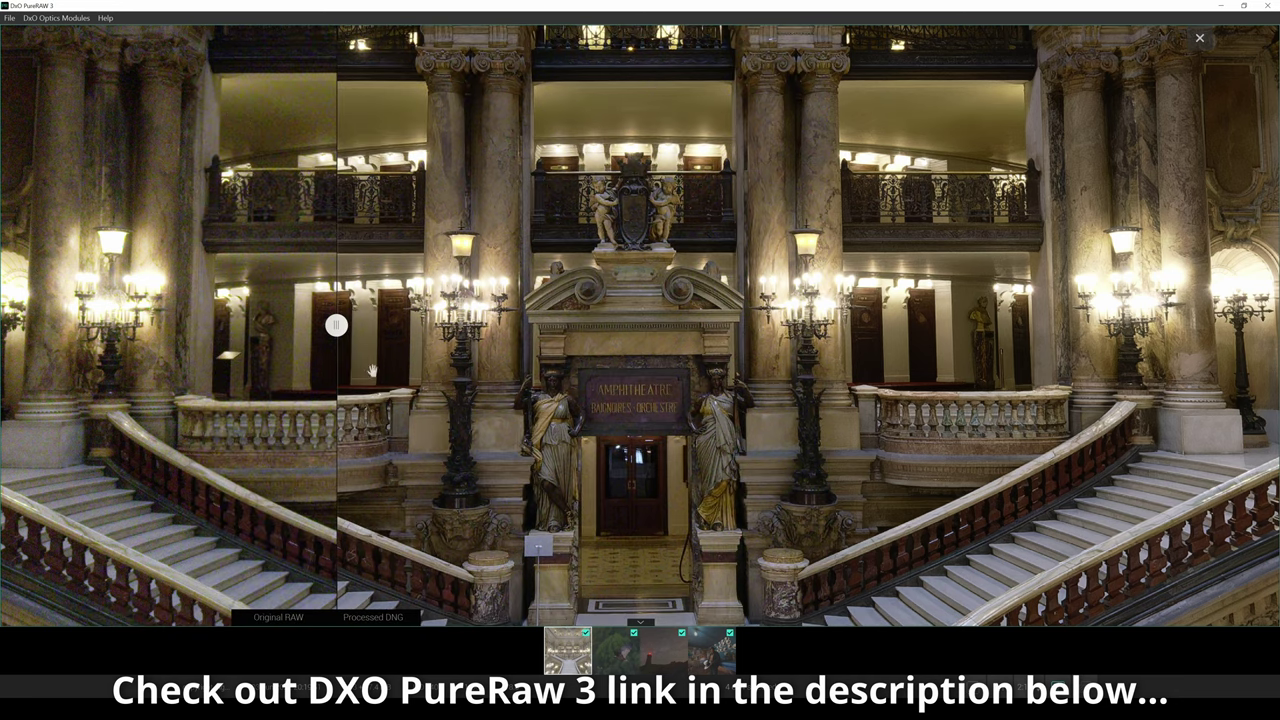
- Open the vulture photo, showing it mostly as the original RAW
{"action": "left_click", "coordinate": [626, 662]}
{"action": "left_click_drag", "start_coordinate": [340, 325], "coordinate": [1276, 281]}
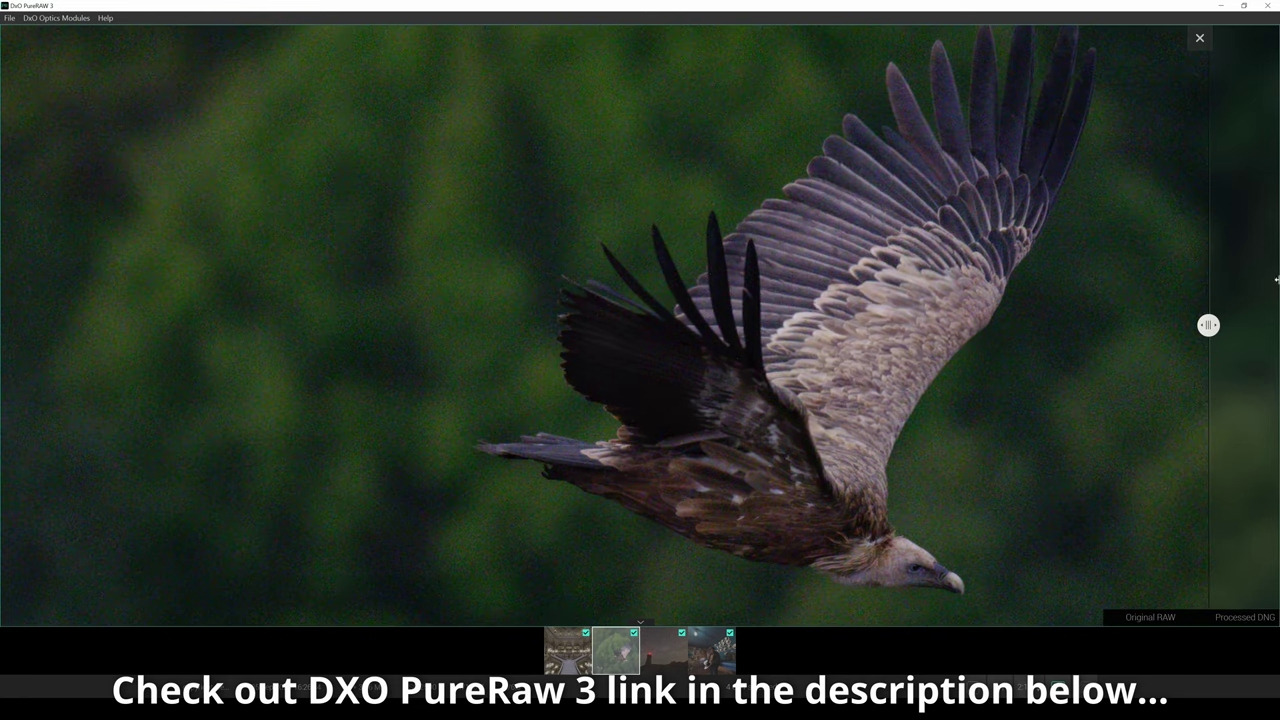
{"action": "mouse_move", "coordinate": [1271, 309]}
{"action": "left_click_drag", "start_coordinate": [786, 322], "coordinate": [588, 328]}
{"action": "scroll", "coordinate": [680, 378], "scroll_direction": "up", "scroll_amount": 1}
{"action": "scroll", "coordinate": [680, 378], "scroll_direction": "down", "scroll_amount": 1}
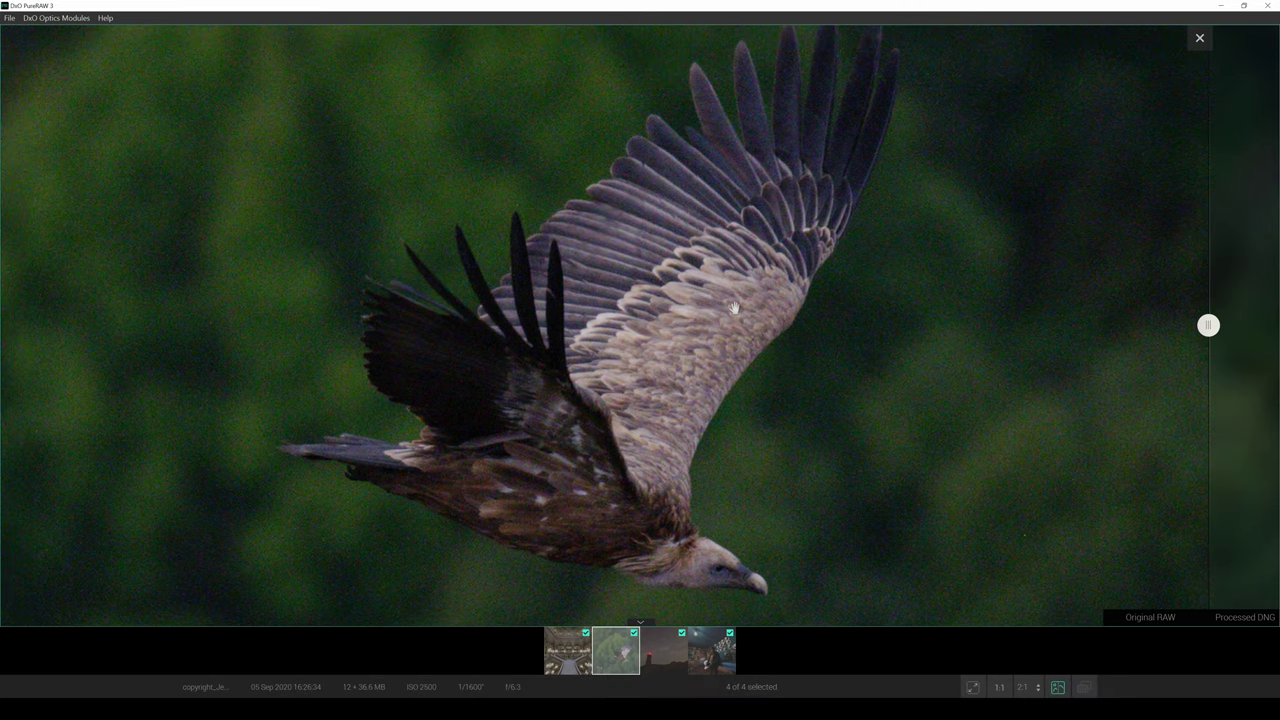
{"action": "mouse_move", "coordinate": [1213, 333]}
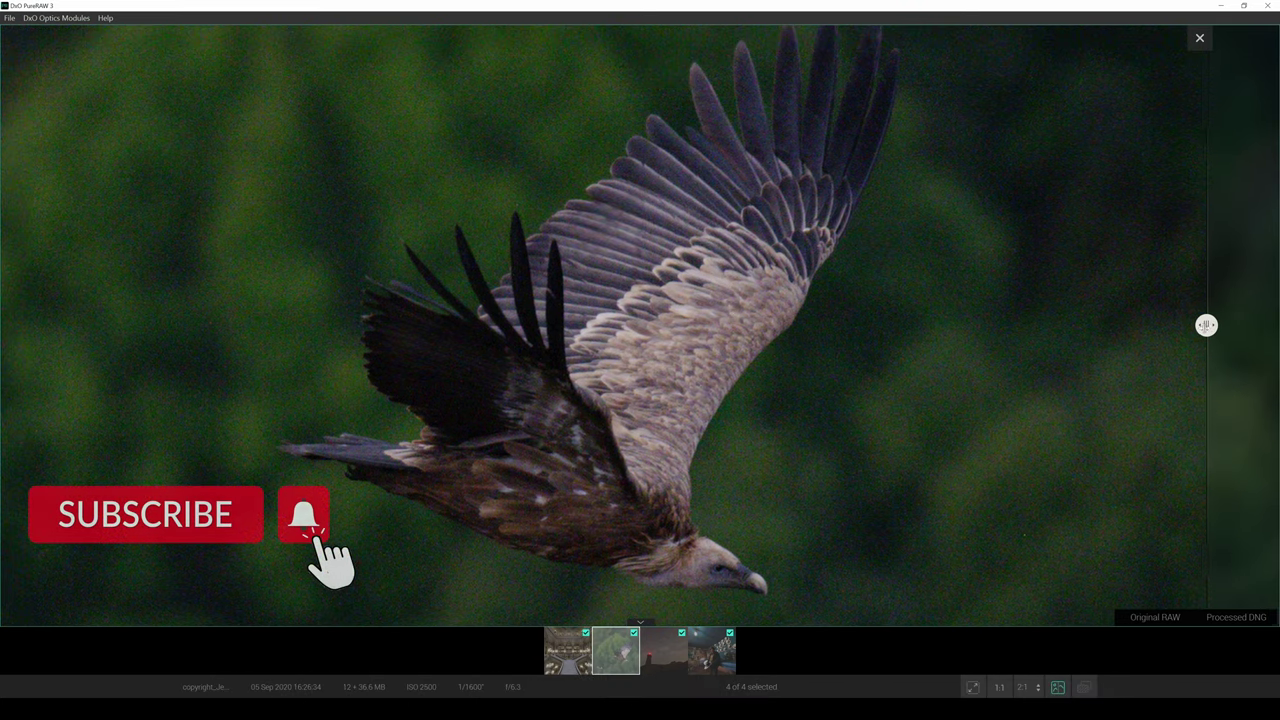
- Sweep the divider from the right background across the vulture's wing and whole body
{"action": "left_click_drag", "start_coordinate": [1211, 333], "coordinate": [981, 367]}
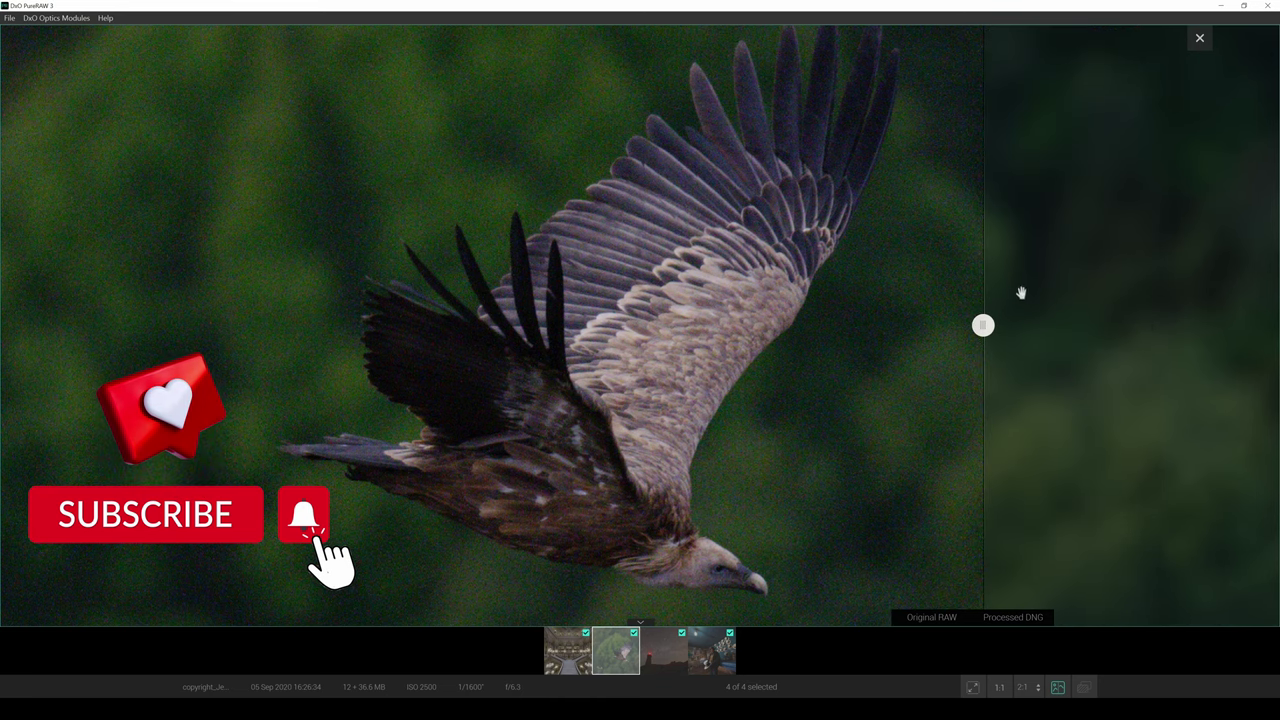
{"action": "left_click_drag", "start_coordinate": [977, 325], "coordinate": [710, 400]}
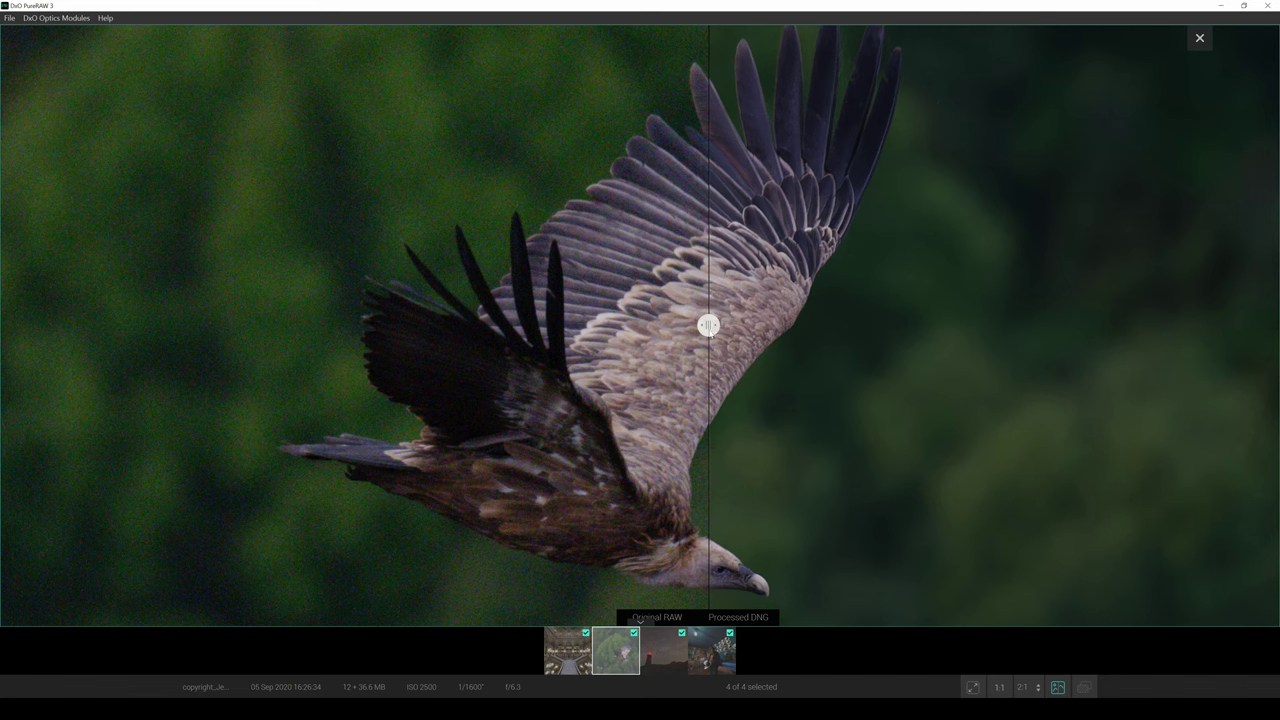
{"action": "left_click_drag", "start_coordinate": [709, 364], "coordinate": [3, 449]}
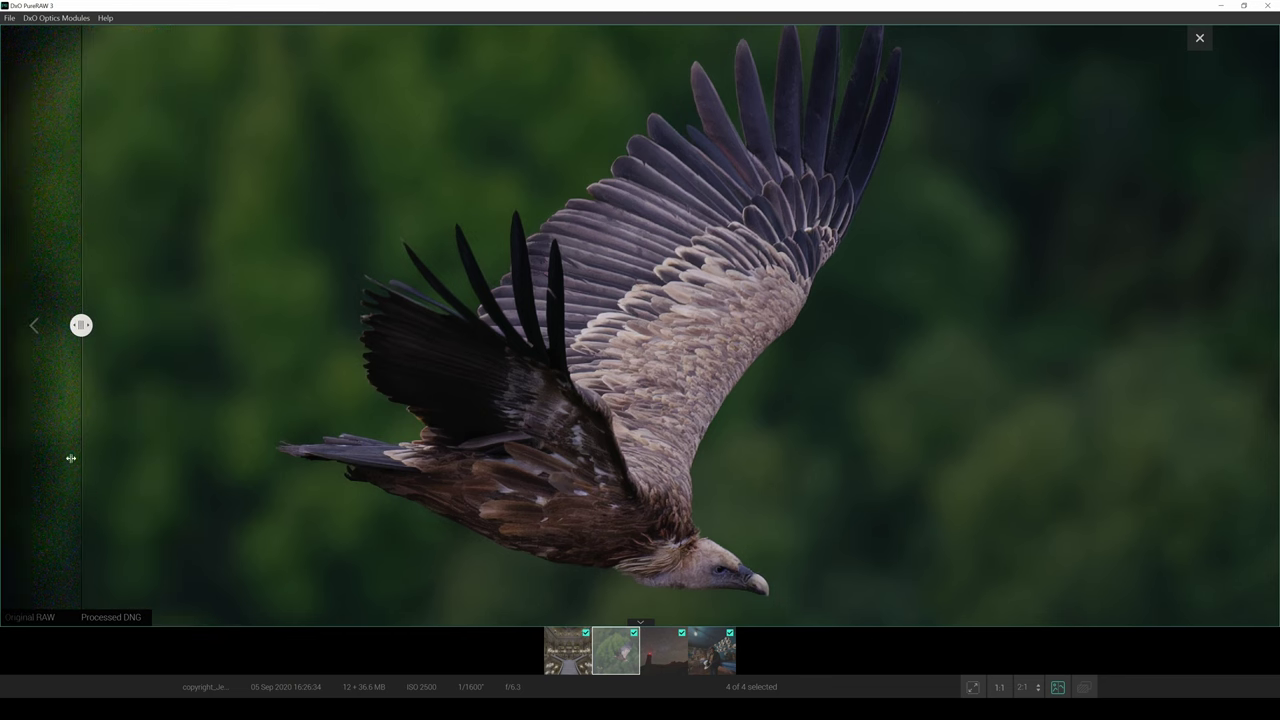
{"action": "left_click_drag", "start_coordinate": [101, 460], "coordinate": [145, 490]}
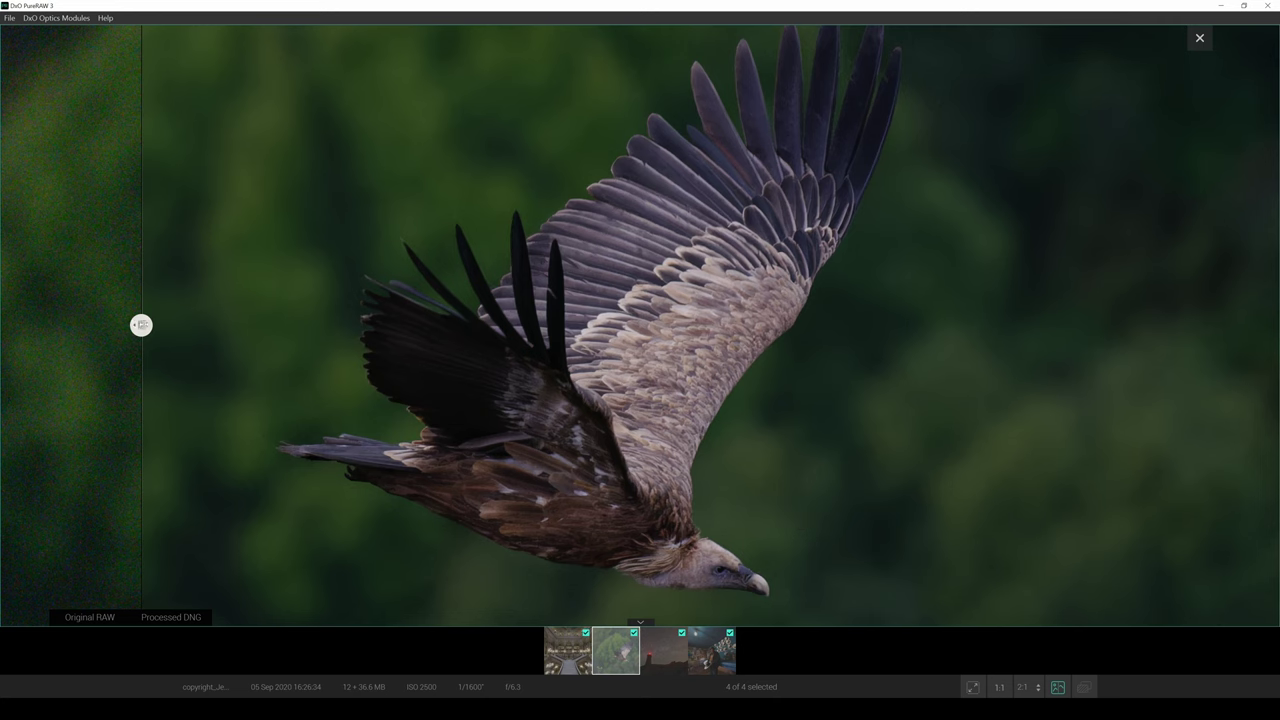
{"action": "left_click_drag", "start_coordinate": [141, 325], "coordinate": [102, 413]}
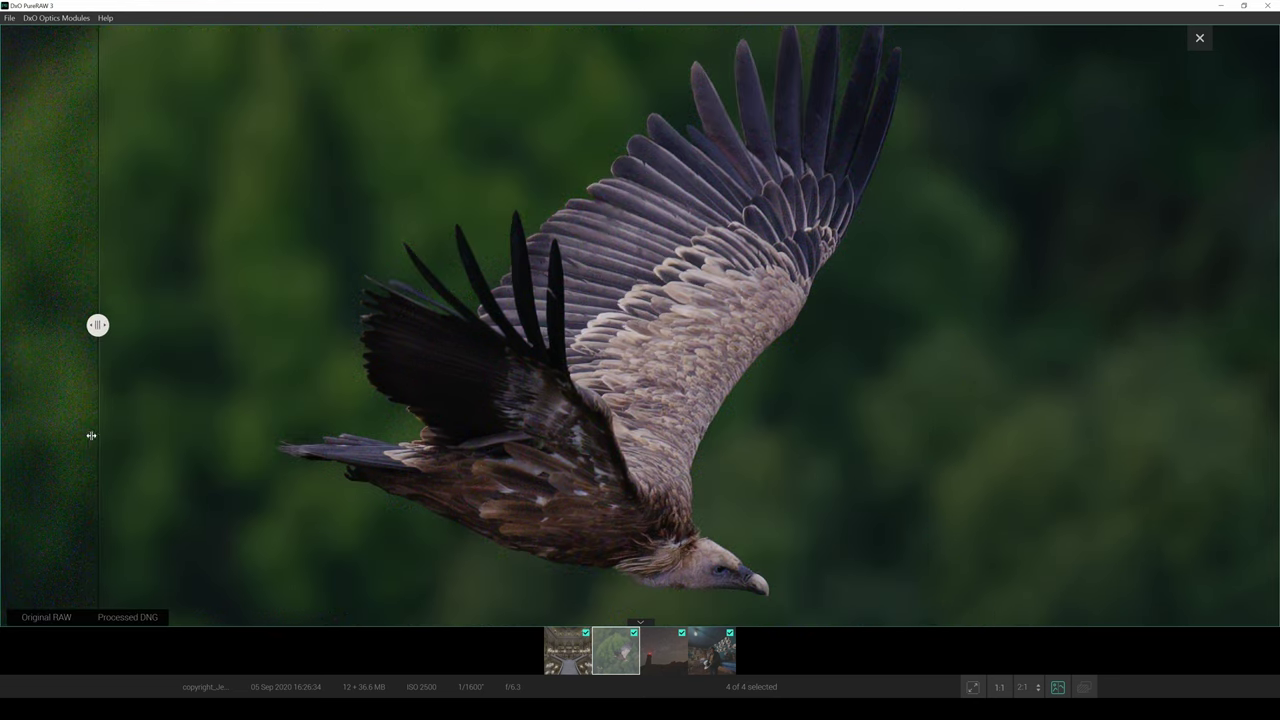
- Open the lighthouse night-sky photo at 1:1, framing the lighthouse and rocky foreground
{"action": "left_click", "coordinate": [671, 652]}
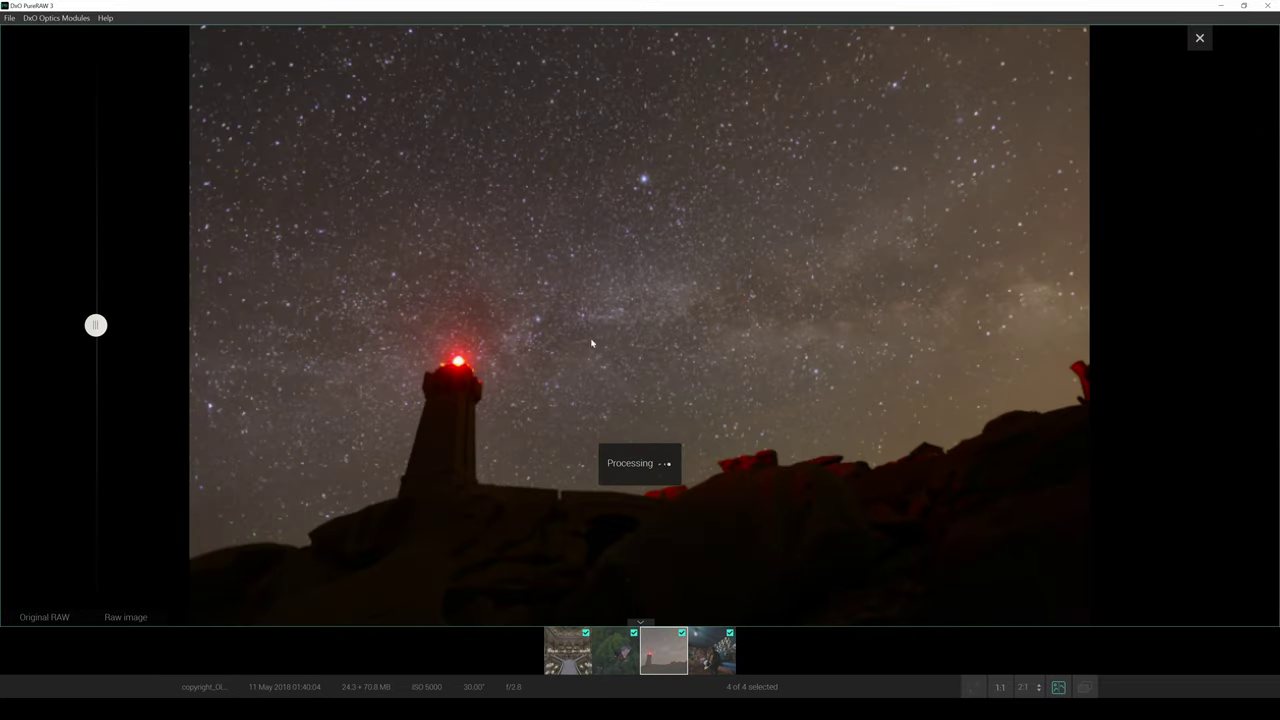
{"action": "left_click", "coordinate": [674, 325]}
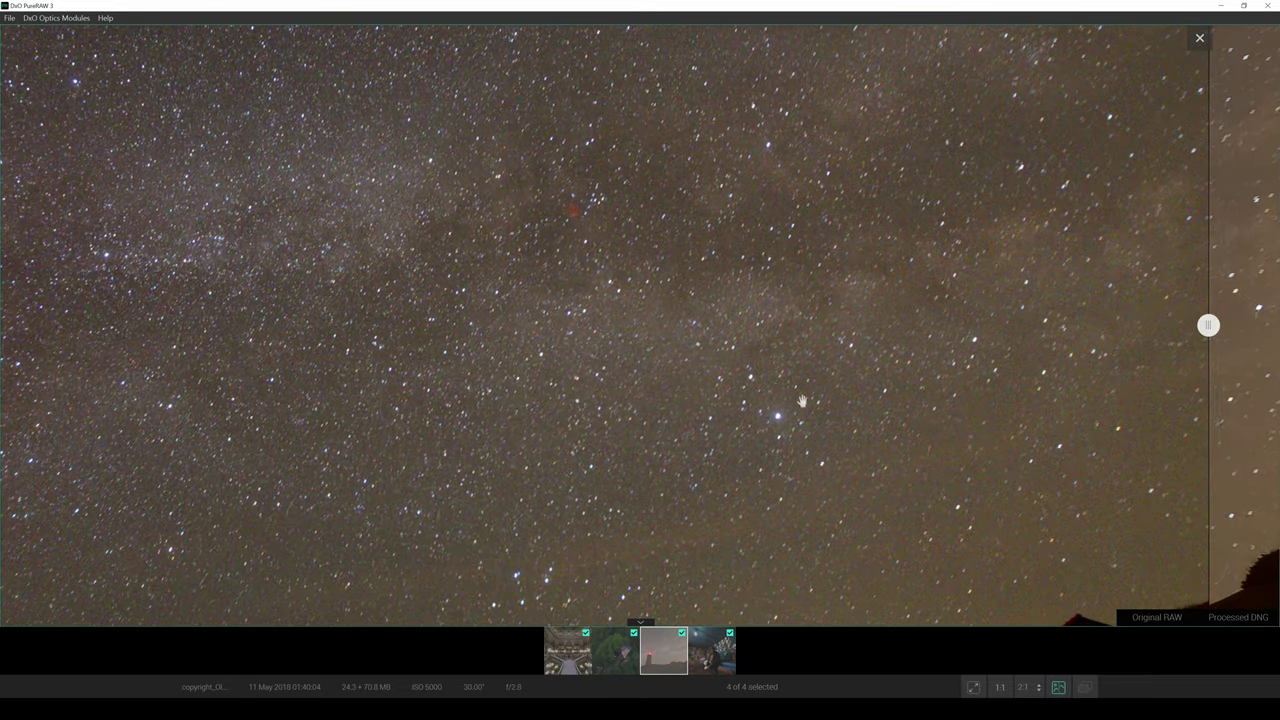
{"action": "left_click_drag", "start_coordinate": [813, 395], "coordinate": [888, 270]}
{"action": "left_click_drag", "start_coordinate": [518, 251], "coordinate": [608, 281]}
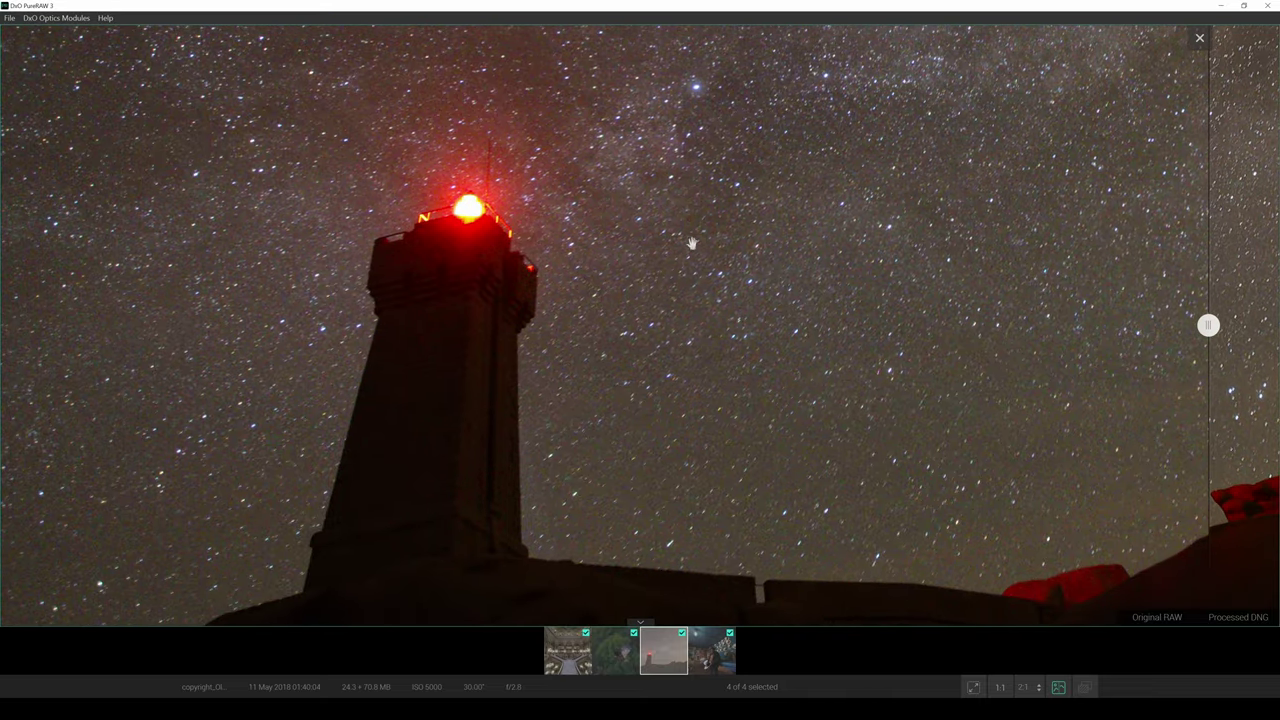
- Sweep the split across the starry sky and lighthouse tower, then open the hat-shop photo
{"action": "left_click_drag", "start_coordinate": [1208, 325], "coordinate": [575, 373]}
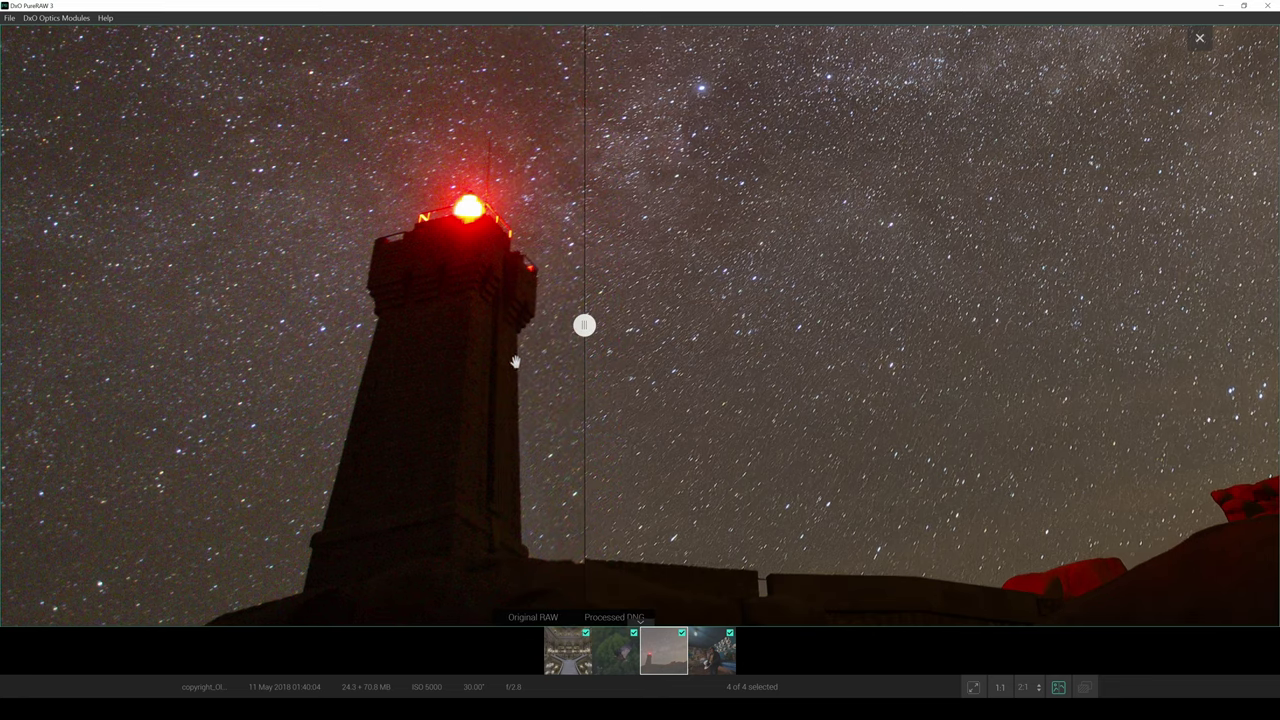
{"action": "left_click_drag", "start_coordinate": [520, 474], "coordinate": [511, 368]}
{"action": "left_click_drag", "start_coordinate": [584, 325], "coordinate": [450, 375]}
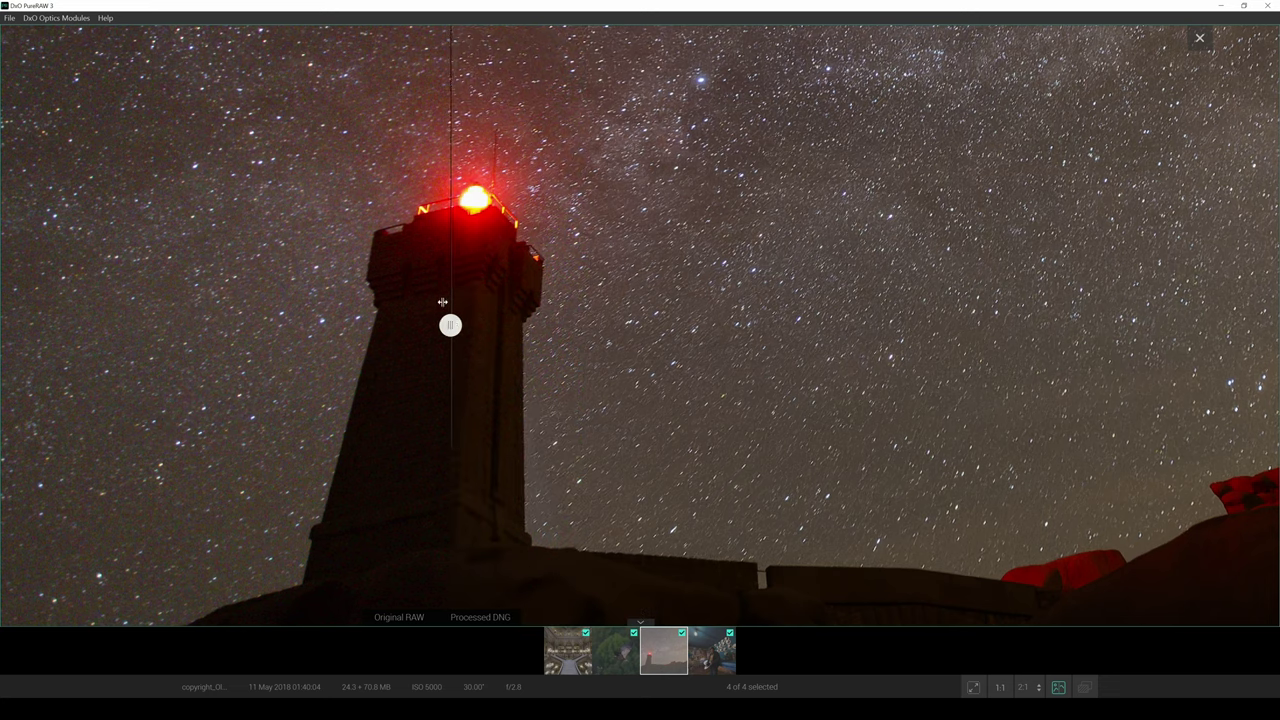
{"action": "left_click_drag", "start_coordinate": [446, 312], "coordinate": [648, 370]}
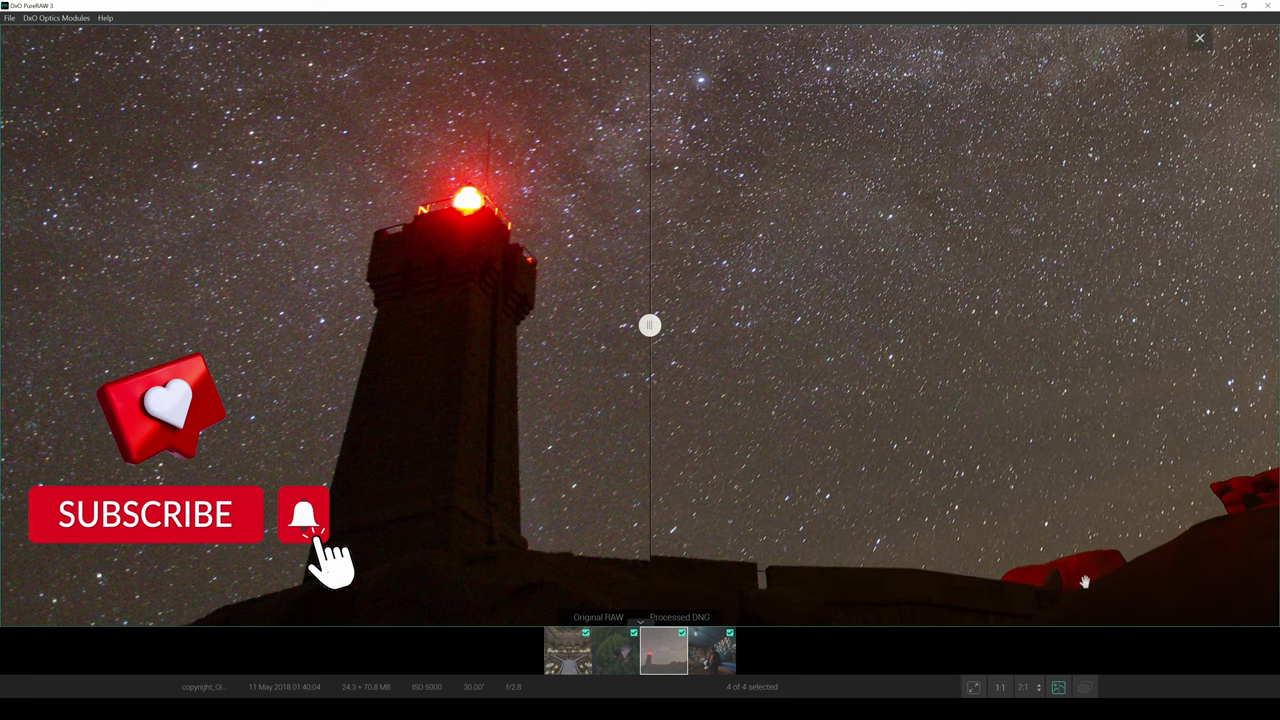
{"action": "left_click_drag", "start_coordinate": [649, 325], "coordinate": [828, 367]}
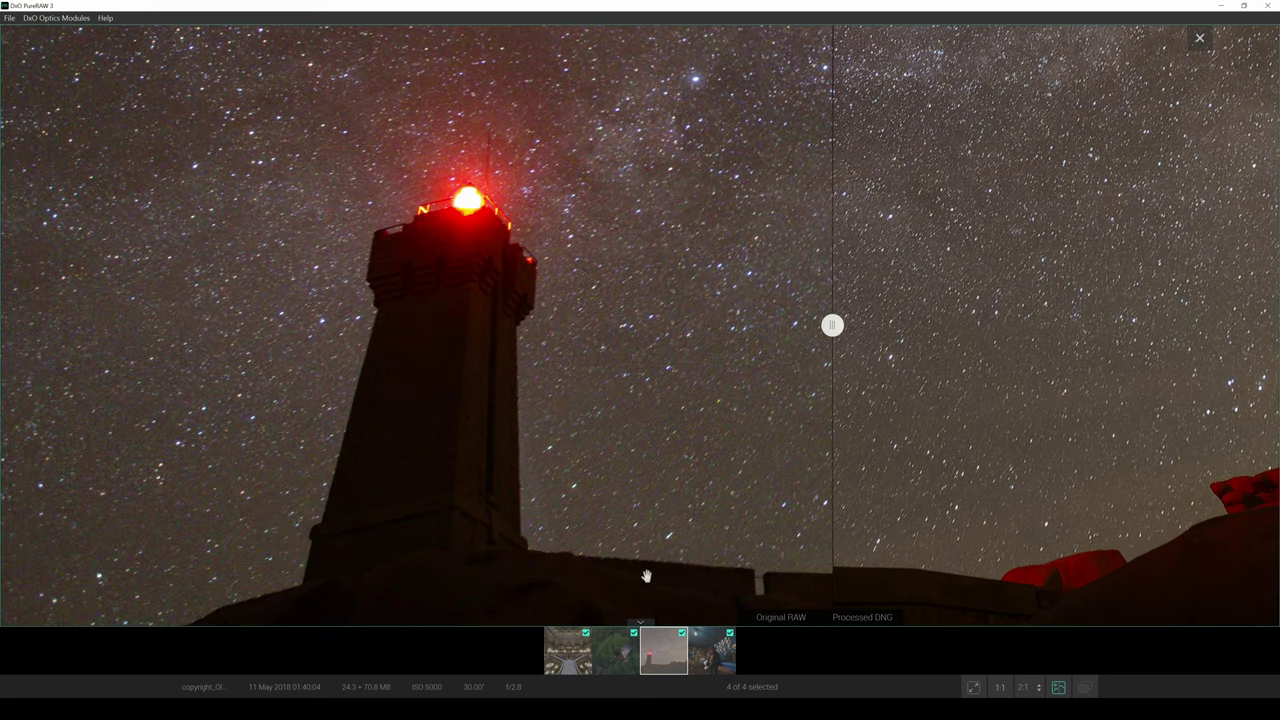
{"action": "left_click", "coordinate": [717, 651]}
- View the hat-shop portrait at 1:1, zooming 120–180% to inspect the man's face, hats and sweater
{"action": "left_click_drag", "start_coordinate": [832, 325], "coordinate": [1206, 326]}
{"action": "key", "text": "ctrl+alt+0"}
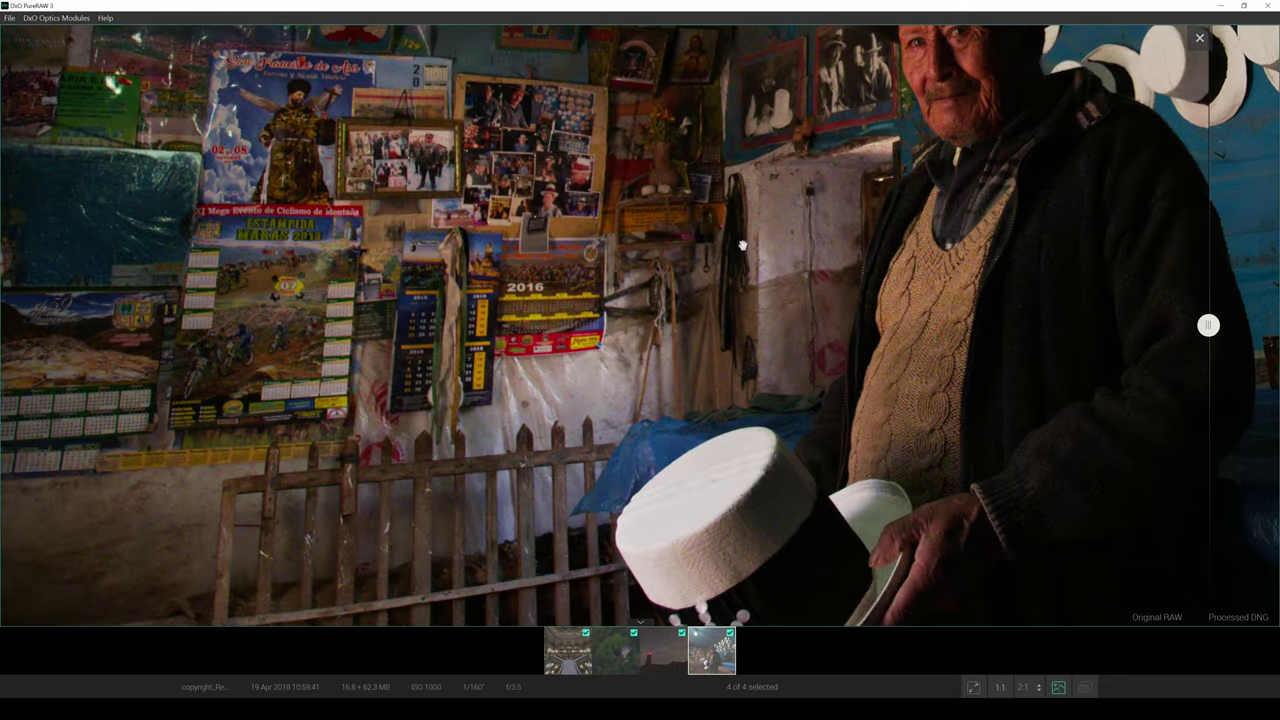
{"action": "scroll", "coordinate": [743, 243], "scroll_direction": "down", "scroll_amount": 1}
{"action": "scroll", "coordinate": [710, 292], "scroll_direction": "down", "scroll_amount": 1}
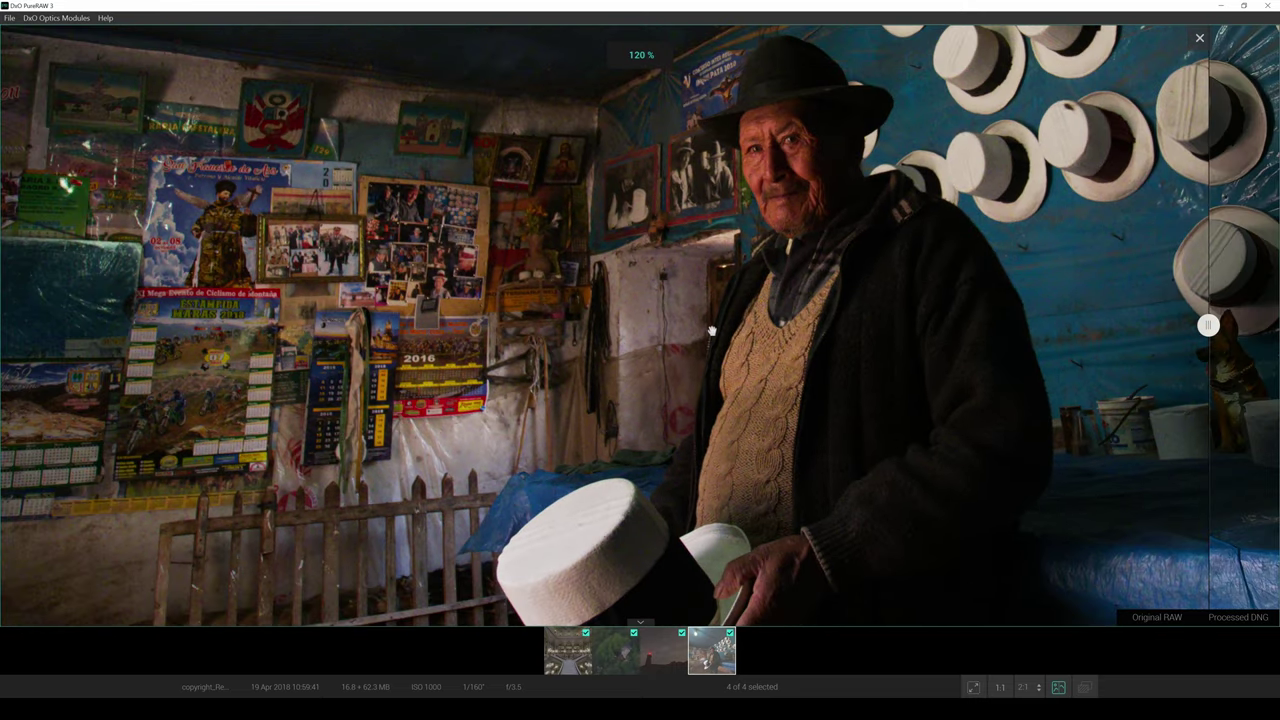
{"action": "left_click_drag", "start_coordinate": [712, 330], "coordinate": [703, 314]}
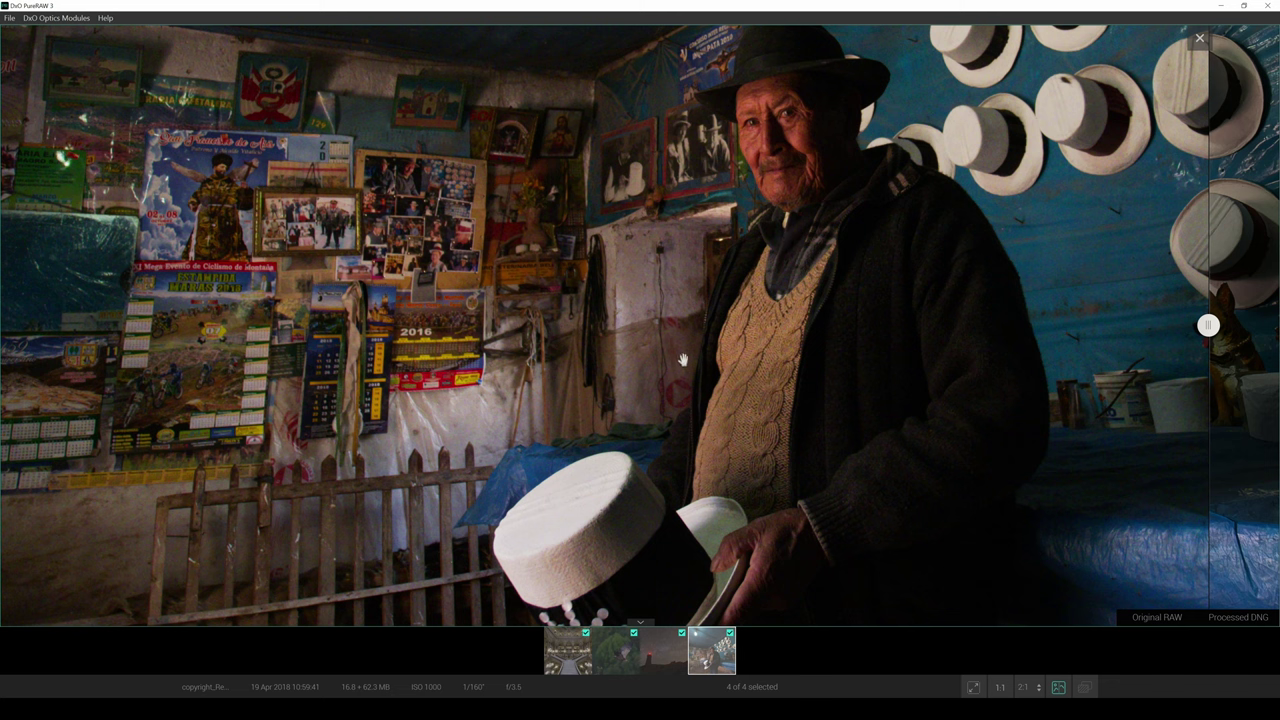
{"action": "scroll", "coordinate": [785, 220], "scroll_direction": "up", "scroll_amount": 1}
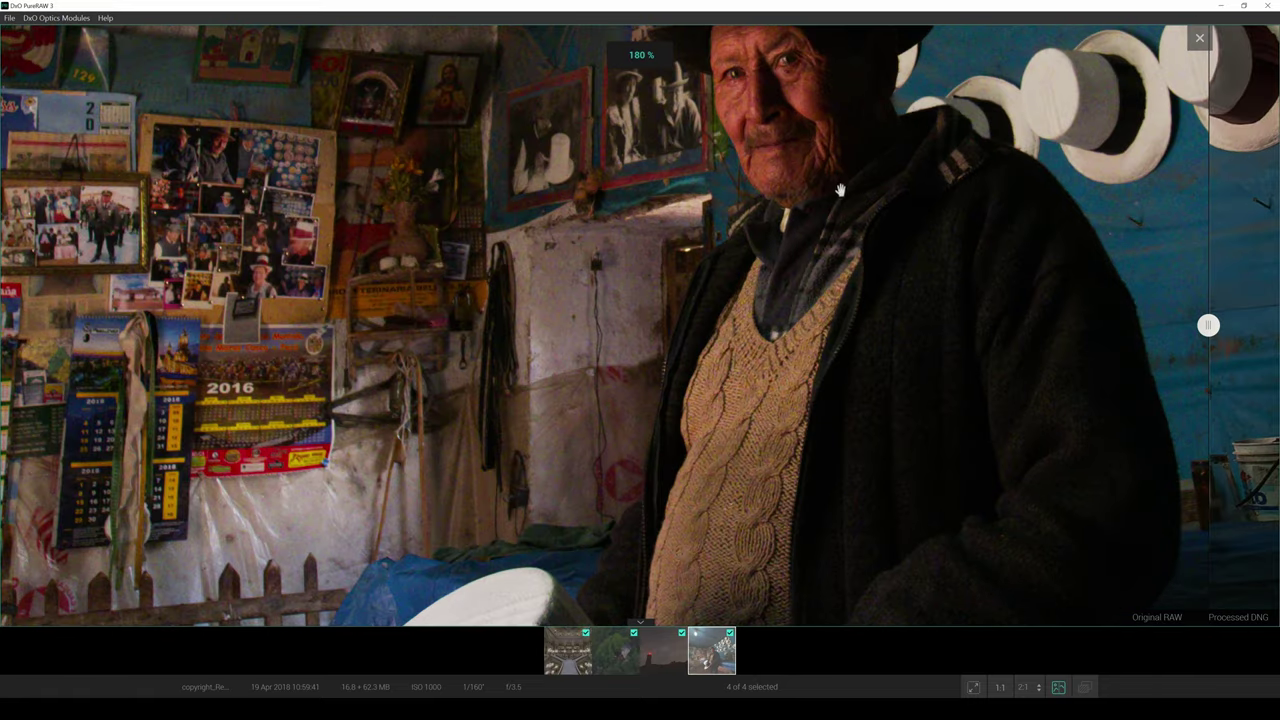
{"action": "left_click_drag", "start_coordinate": [841, 190], "coordinate": [754, 431]}
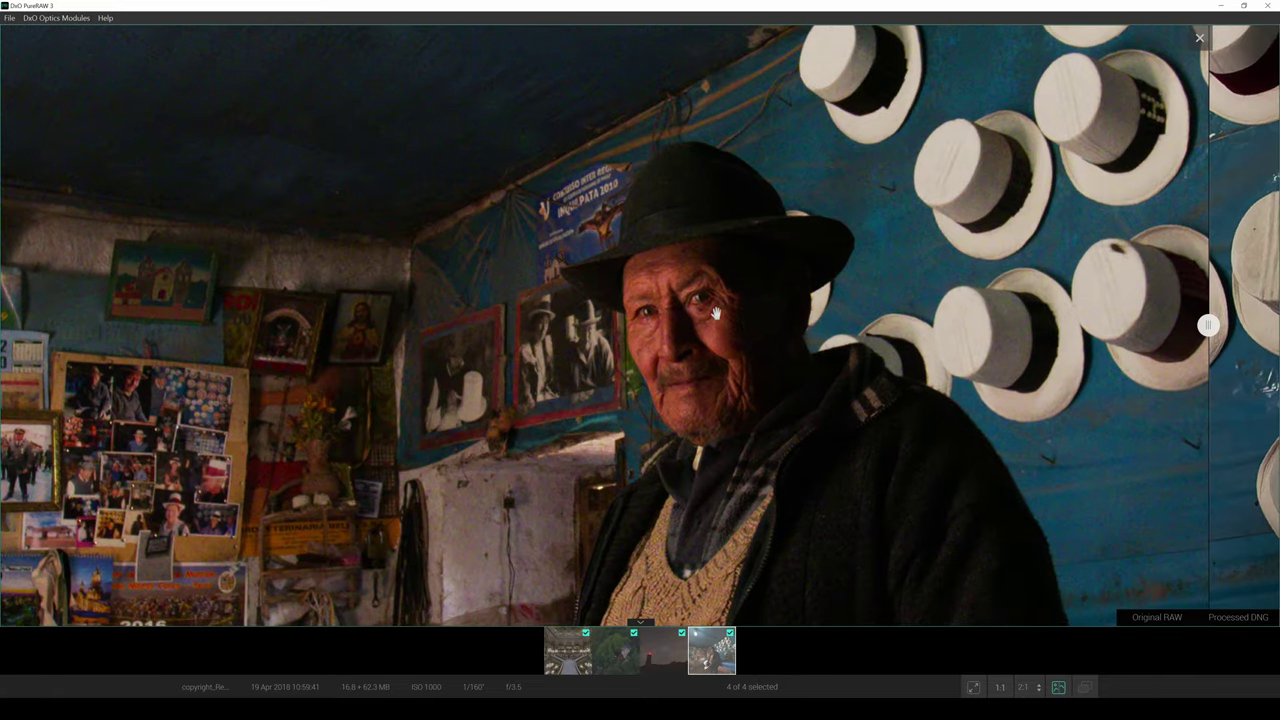
{"action": "left_click_drag", "start_coordinate": [659, 458], "coordinate": [716, 202]}
{"action": "scroll", "coordinate": [700, 355], "scroll_direction": "down", "scroll_amount": 1}
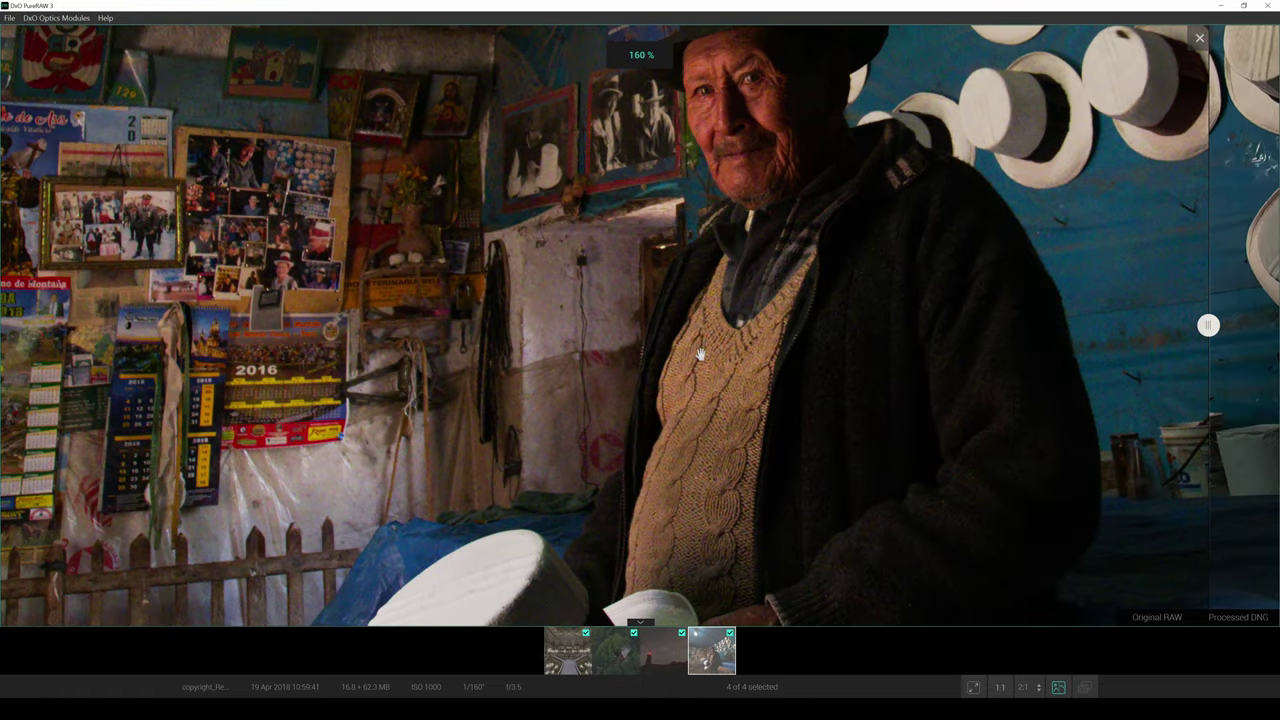
{"action": "scroll", "coordinate": [700, 355], "scroll_direction": "down", "scroll_amount": 1}
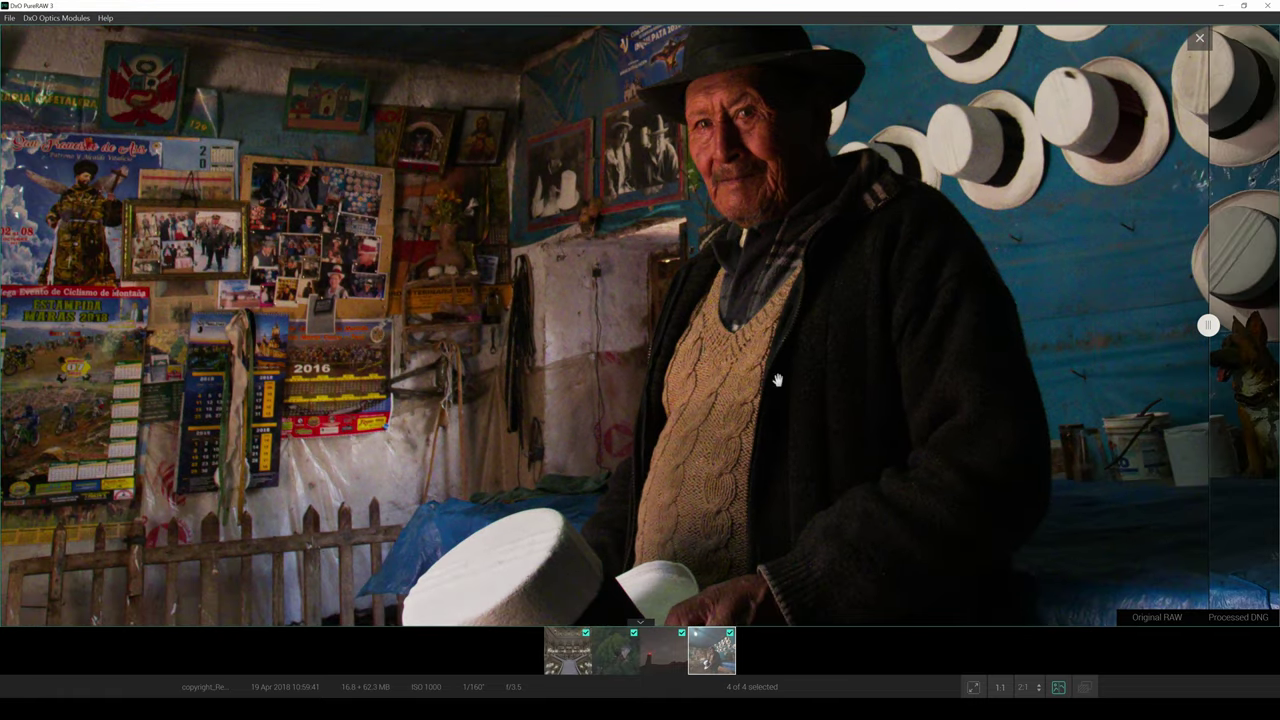
- Slide the split left over the man and posters, then right across to the hats
{"action": "left_click_drag", "start_coordinate": [1208, 325], "coordinate": [1184, 325]}
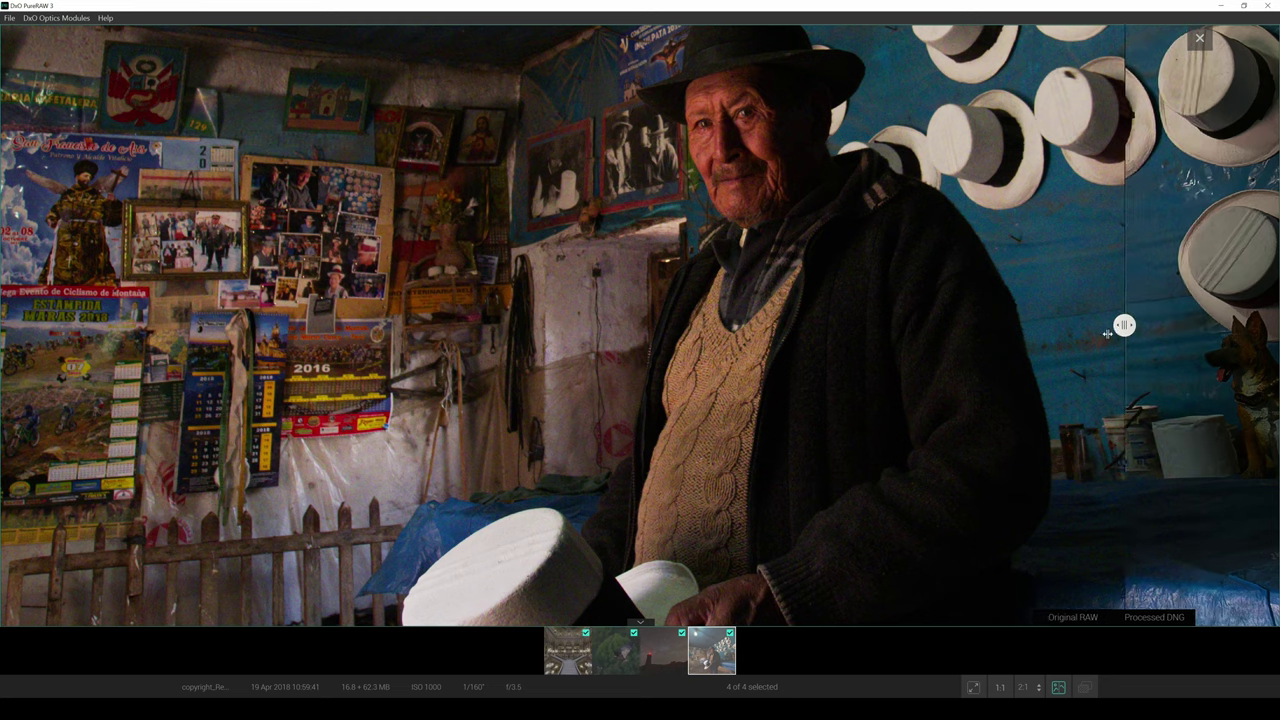
{"action": "left_click_drag", "start_coordinate": [1095, 336], "coordinate": [555, 415]}
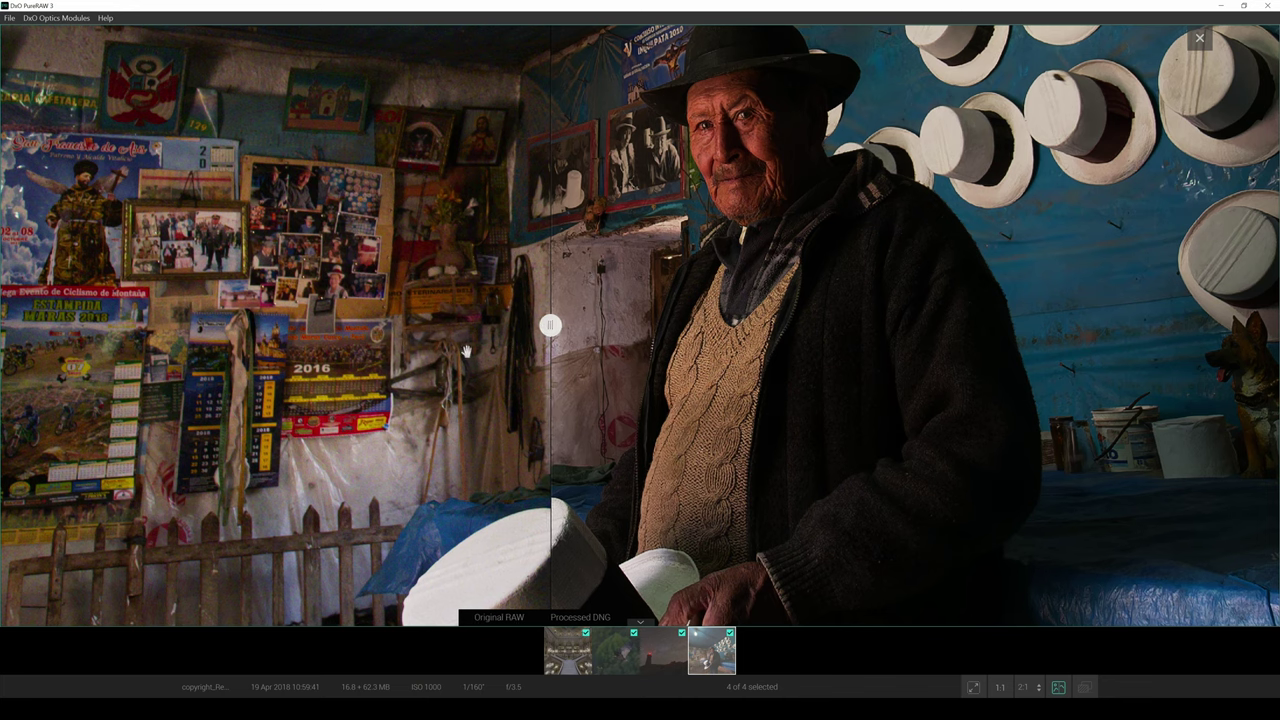
{"action": "left_click_drag", "start_coordinate": [551, 326], "coordinate": [57, 407]}
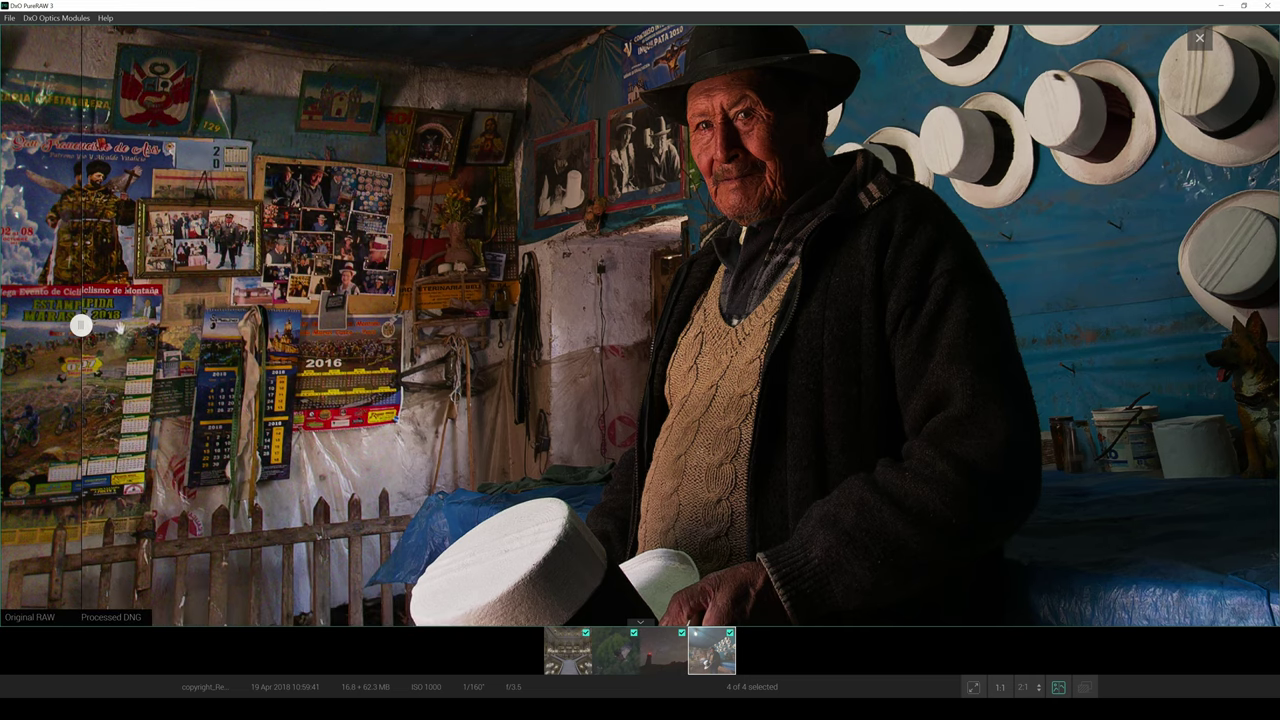
{"action": "left_click_drag", "start_coordinate": [81, 325], "coordinate": [363, 324]}
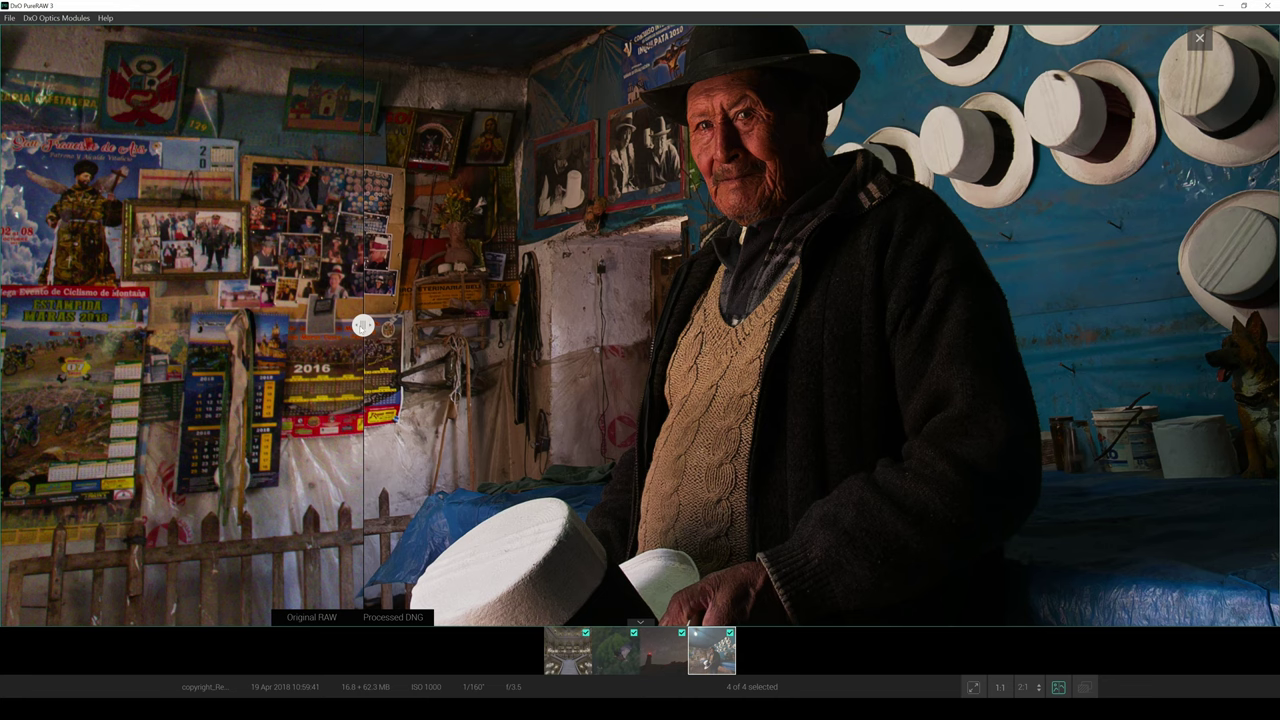
{"action": "left_click_drag", "start_coordinate": [363, 325], "coordinate": [381, 325]}
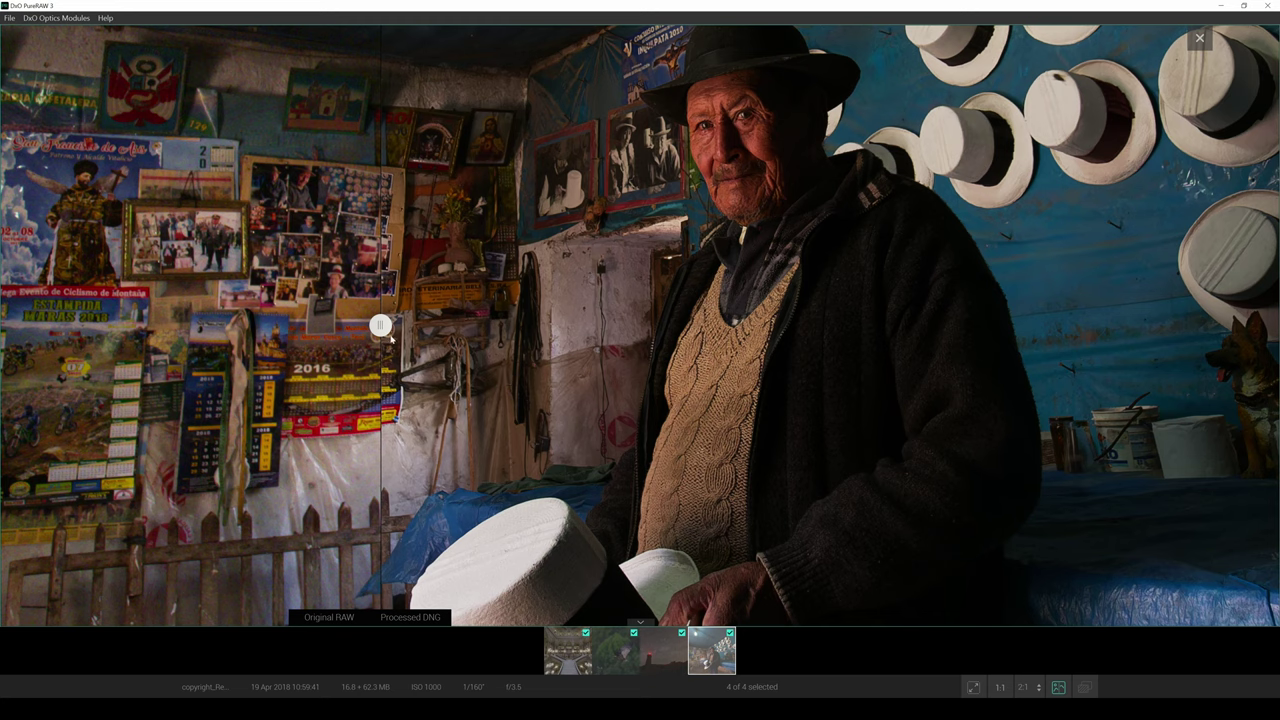
{"action": "left_click_drag", "start_coordinate": [381, 325], "coordinate": [1044, 325]}
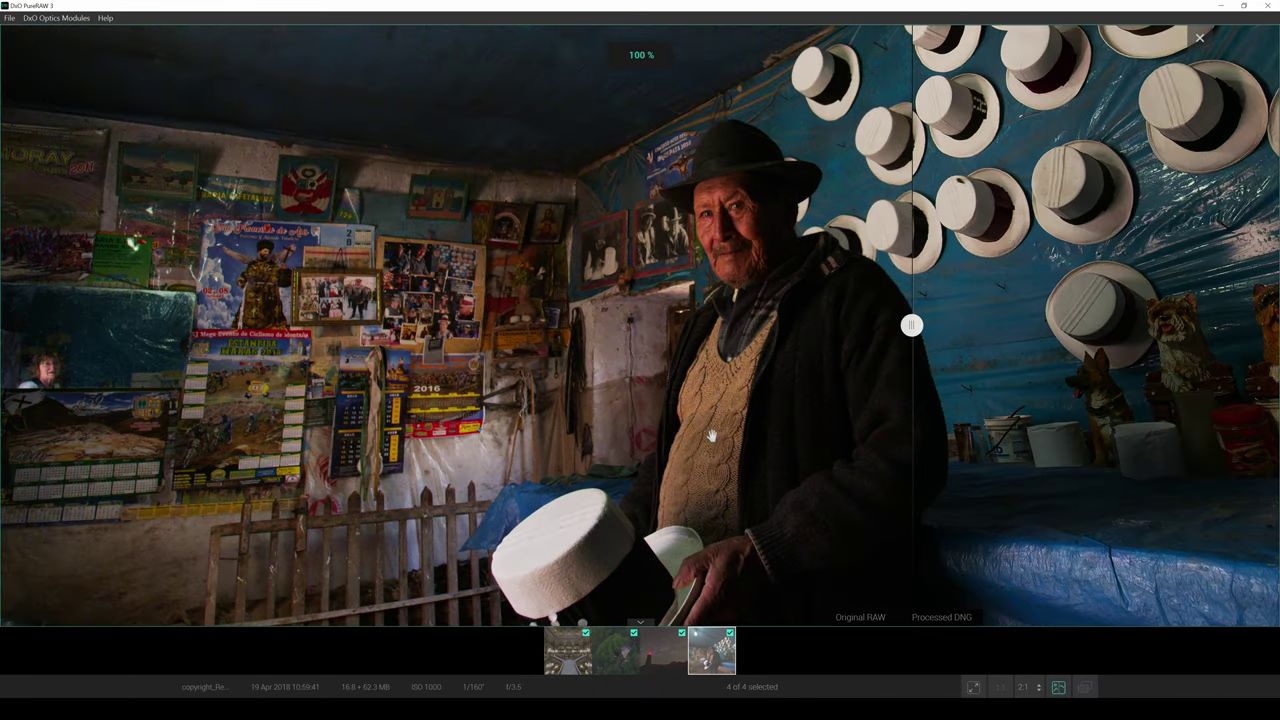
- Sweep the split left across the whole hat-shop portrait and back over the room
{"action": "left_click_drag", "start_coordinate": [911, 325], "coordinate": [81, 325]}
{"action": "left_click_drag", "start_coordinate": [45, 397], "coordinate": [150, 403]}
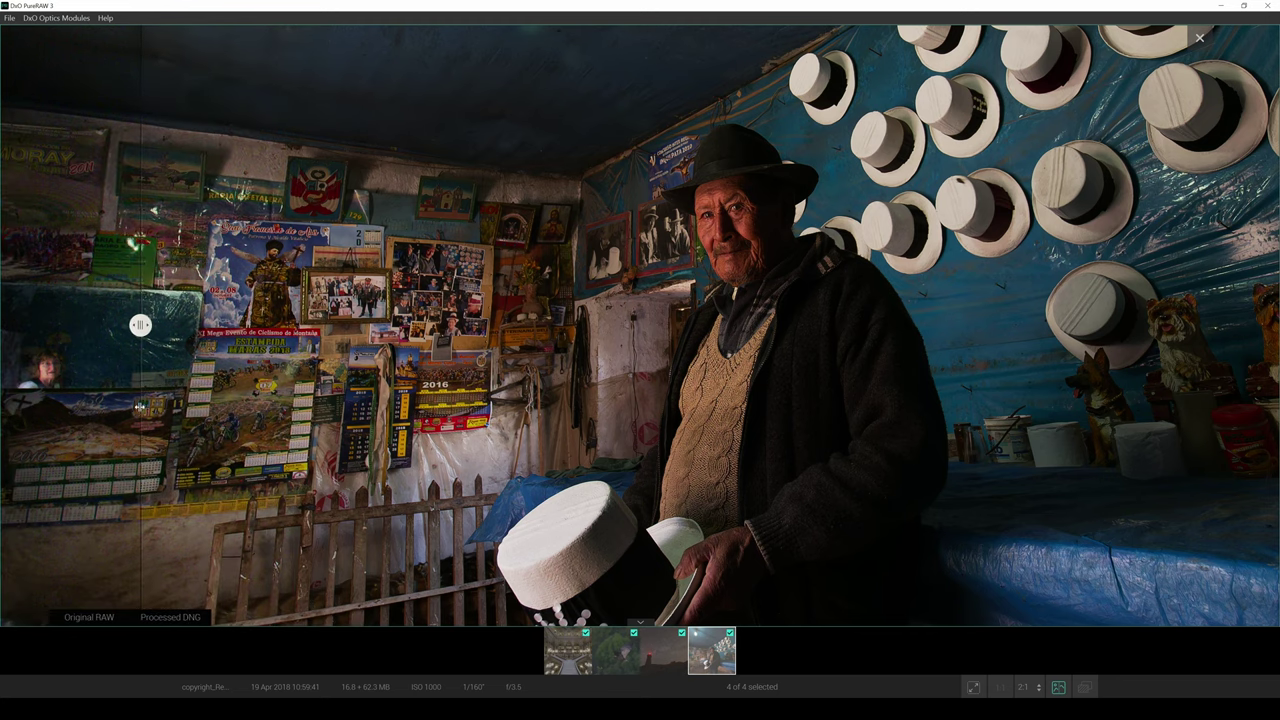
- Open the opera staircase photo, zoom in to inspect the staircase steps, then zoom out
{"action": "left_click", "coordinate": [574, 658]}
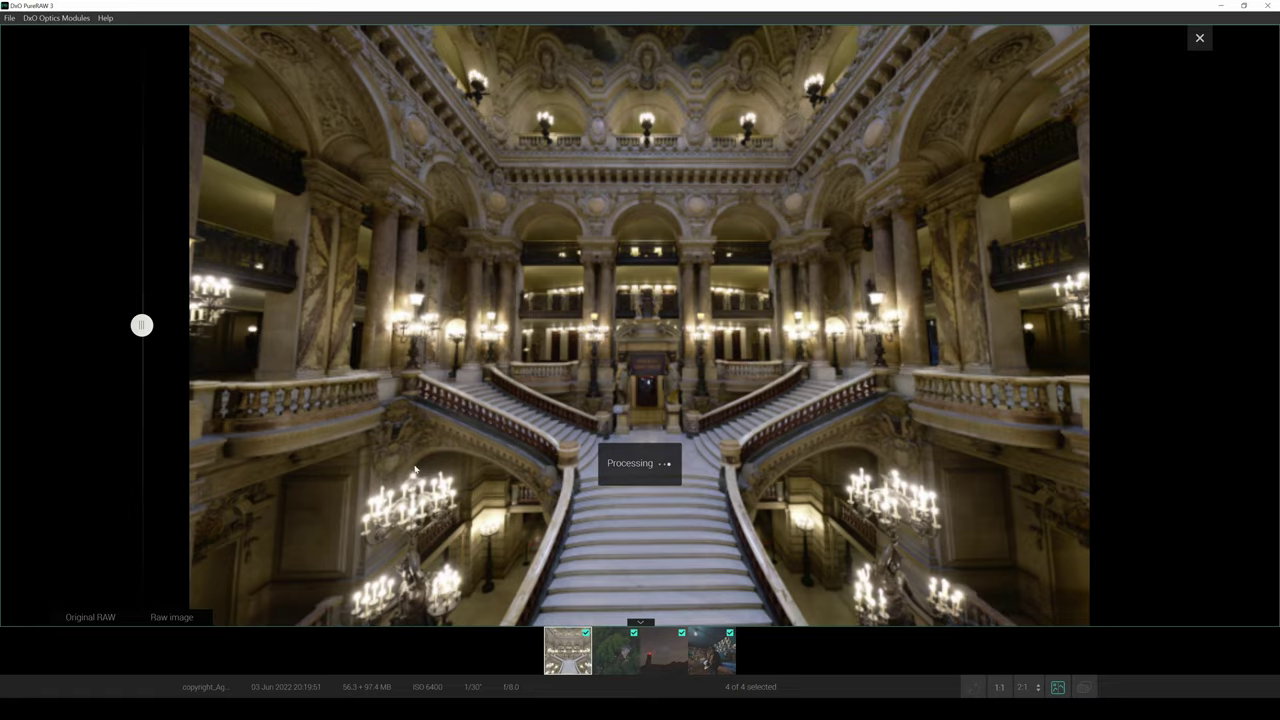
{"action": "scroll", "coordinate": [150, 335], "scroll_direction": "up", "scroll_amount": 2}
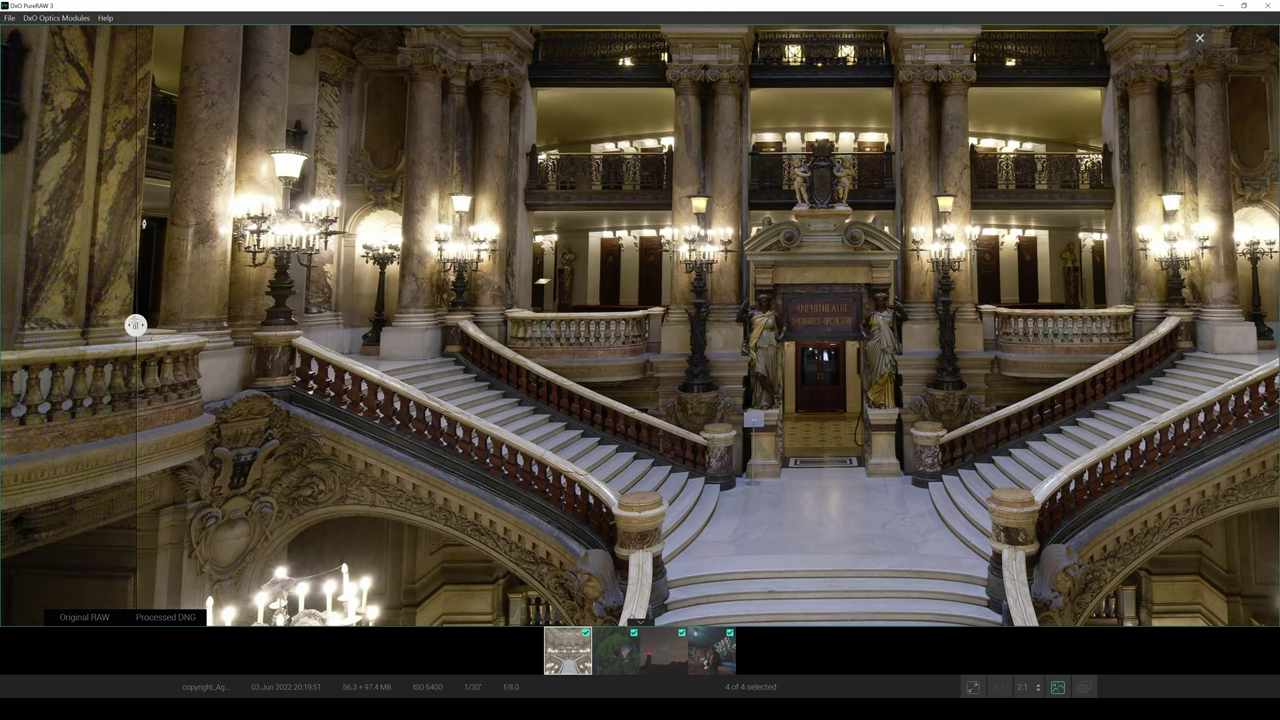
{"action": "left_click_drag", "start_coordinate": [219, 583], "coordinate": [129, 293]}
{"action": "left_click_drag", "start_coordinate": [690, 323], "coordinate": [482, 137]}
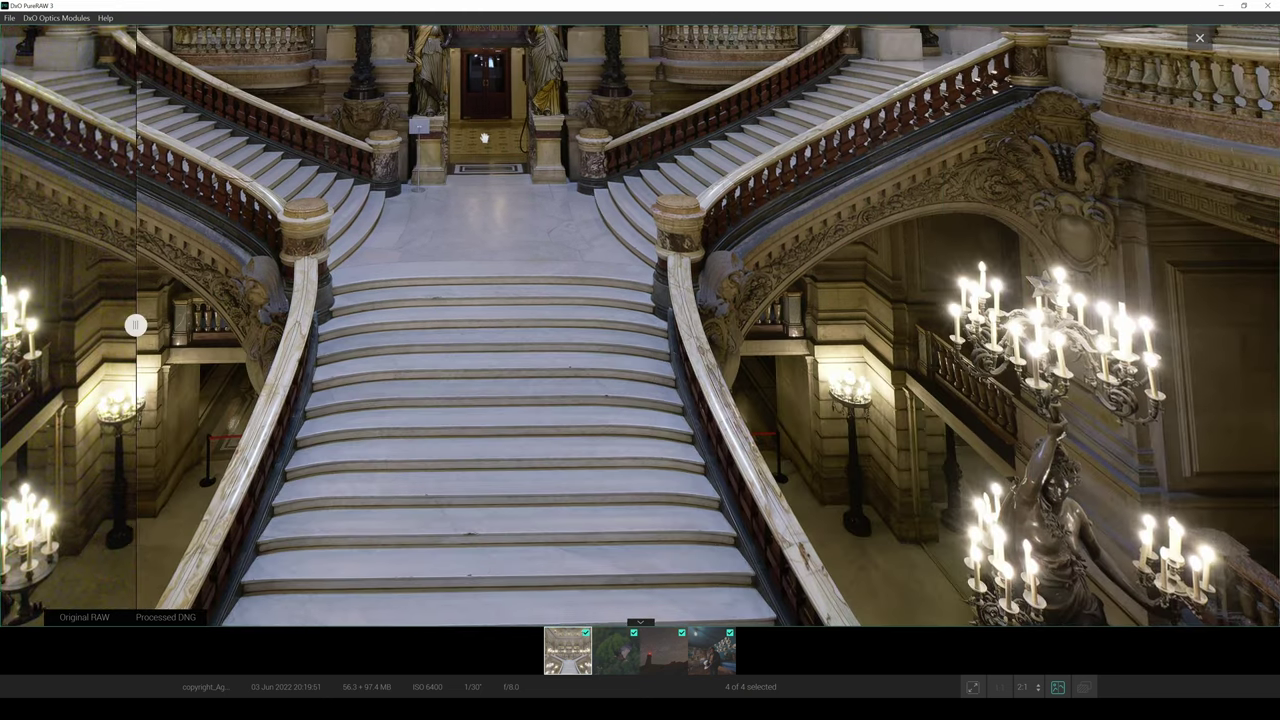
{"action": "scroll", "coordinate": [700, 263], "scroll_direction": "down", "scroll_amount": 3}
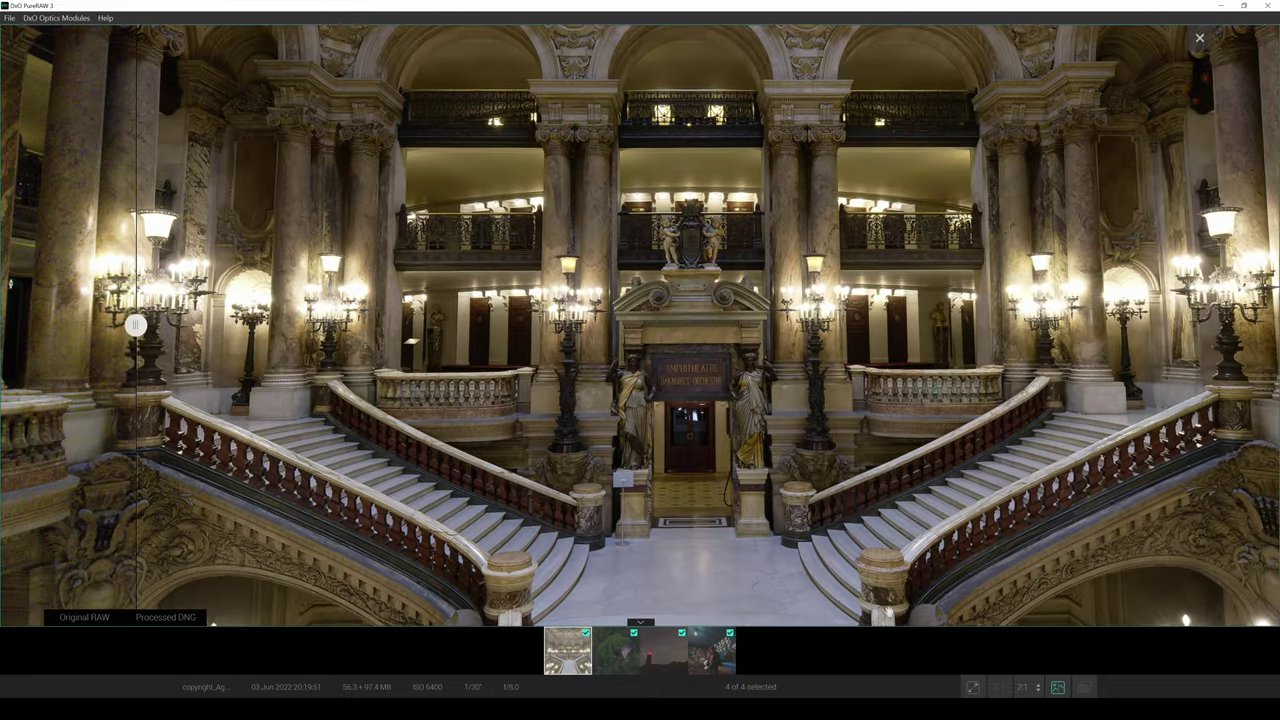
- Sweep the split right across the staircase hall, then back to the left edge
{"action": "left_click_drag", "start_coordinate": [136, 323], "coordinate": [869, 324]}
{"action": "left_click_drag", "start_coordinate": [703, 372], "coordinate": [529, 375]}
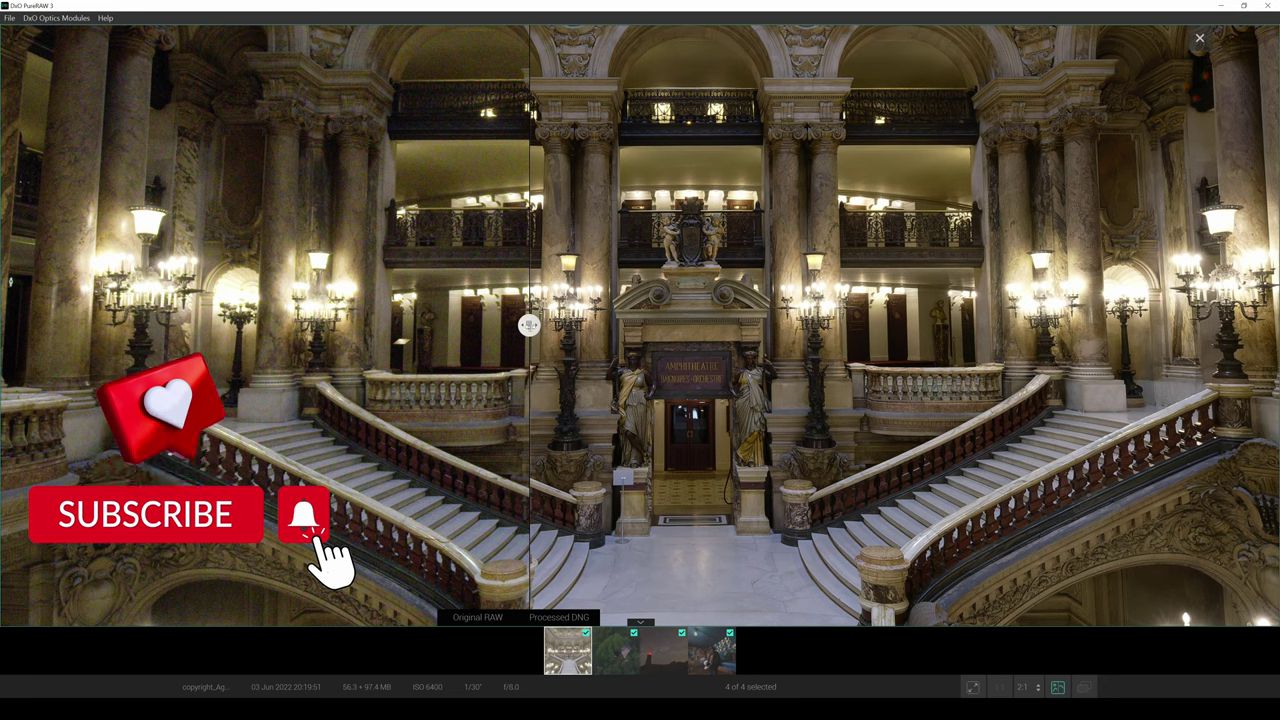
{"action": "left_click_drag", "start_coordinate": [529, 325], "coordinate": [81, 325]}
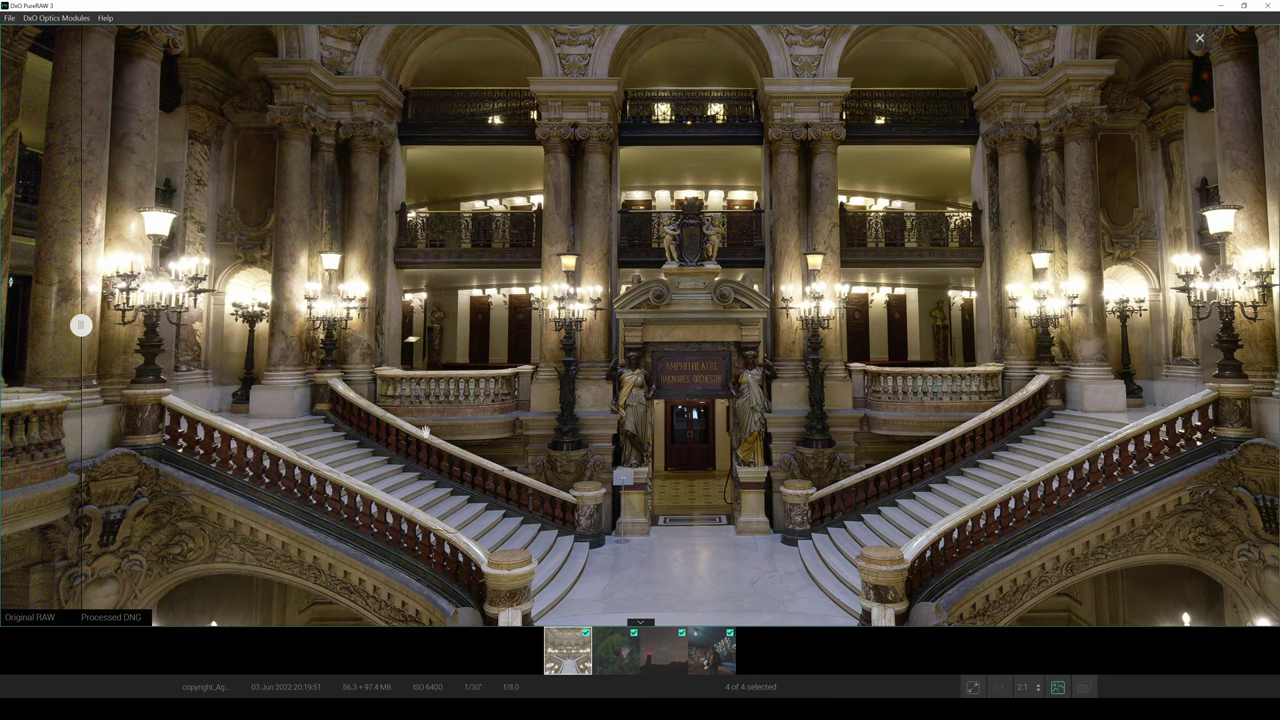